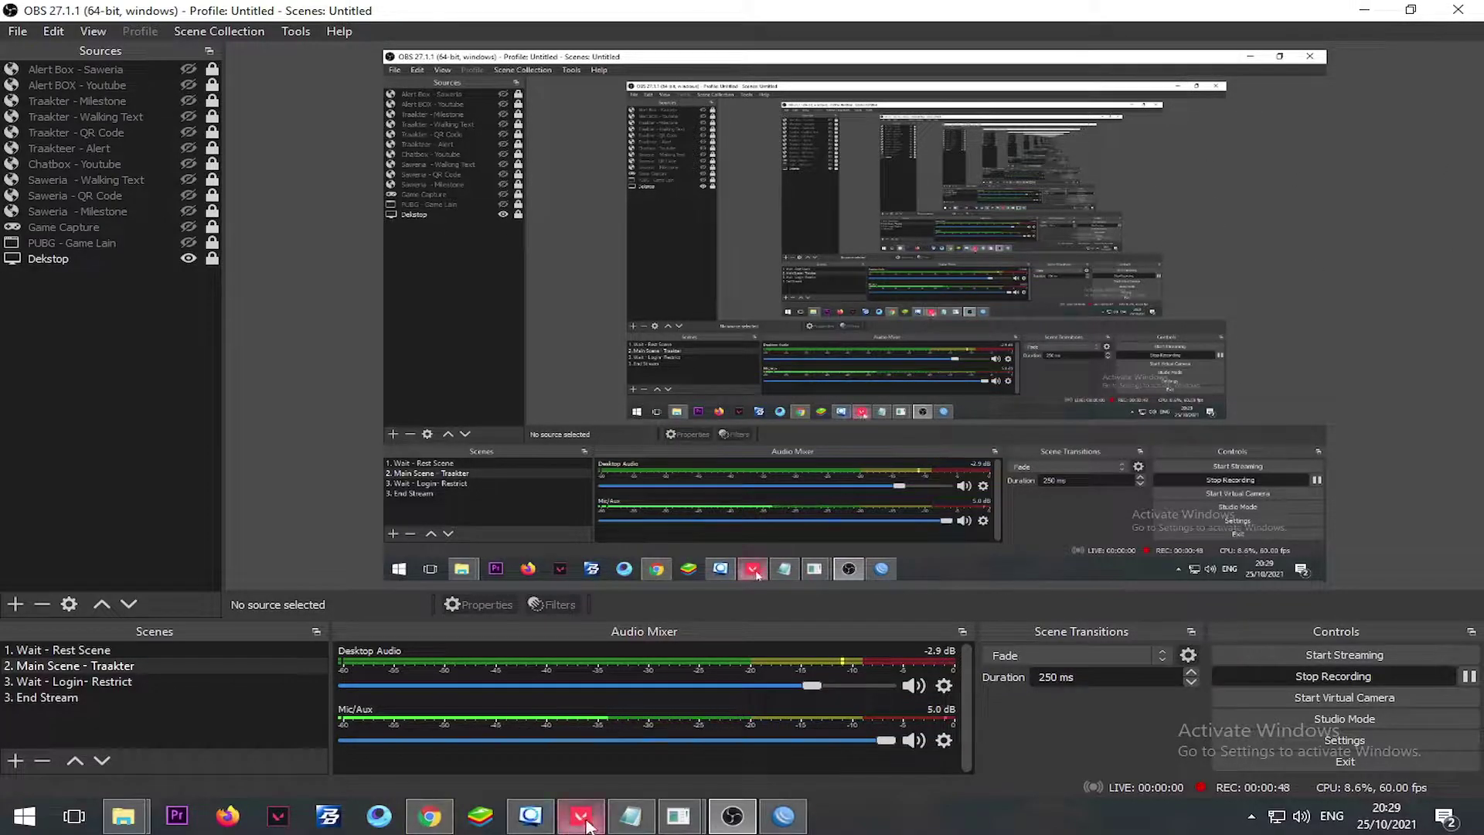
# Step: Bring up the mirrored phone window, open the Speedtest app on it and check its connection details
pyautogui.moveTo(588, 826)
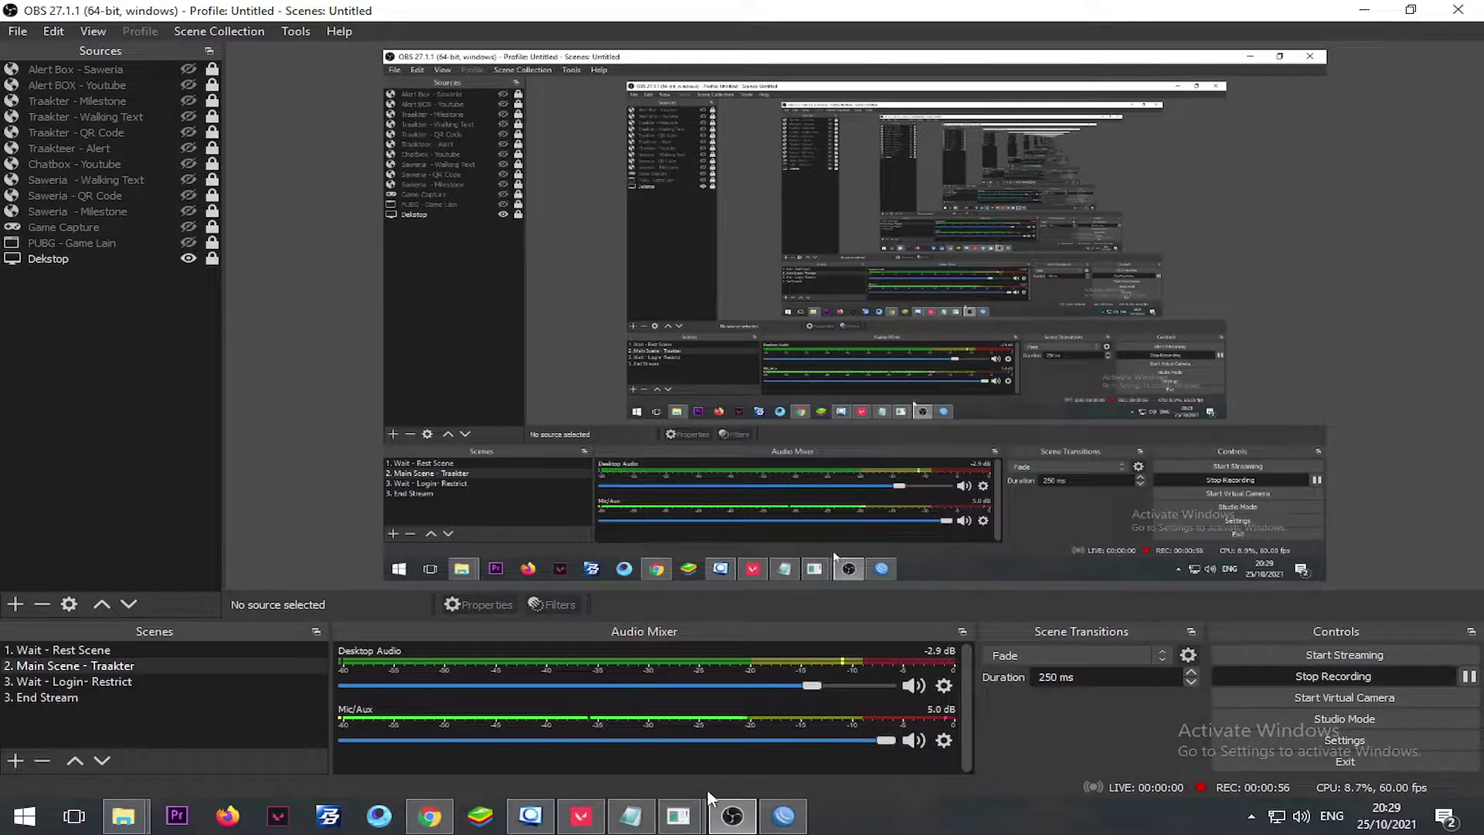
pyautogui.moveTo(699, 818)
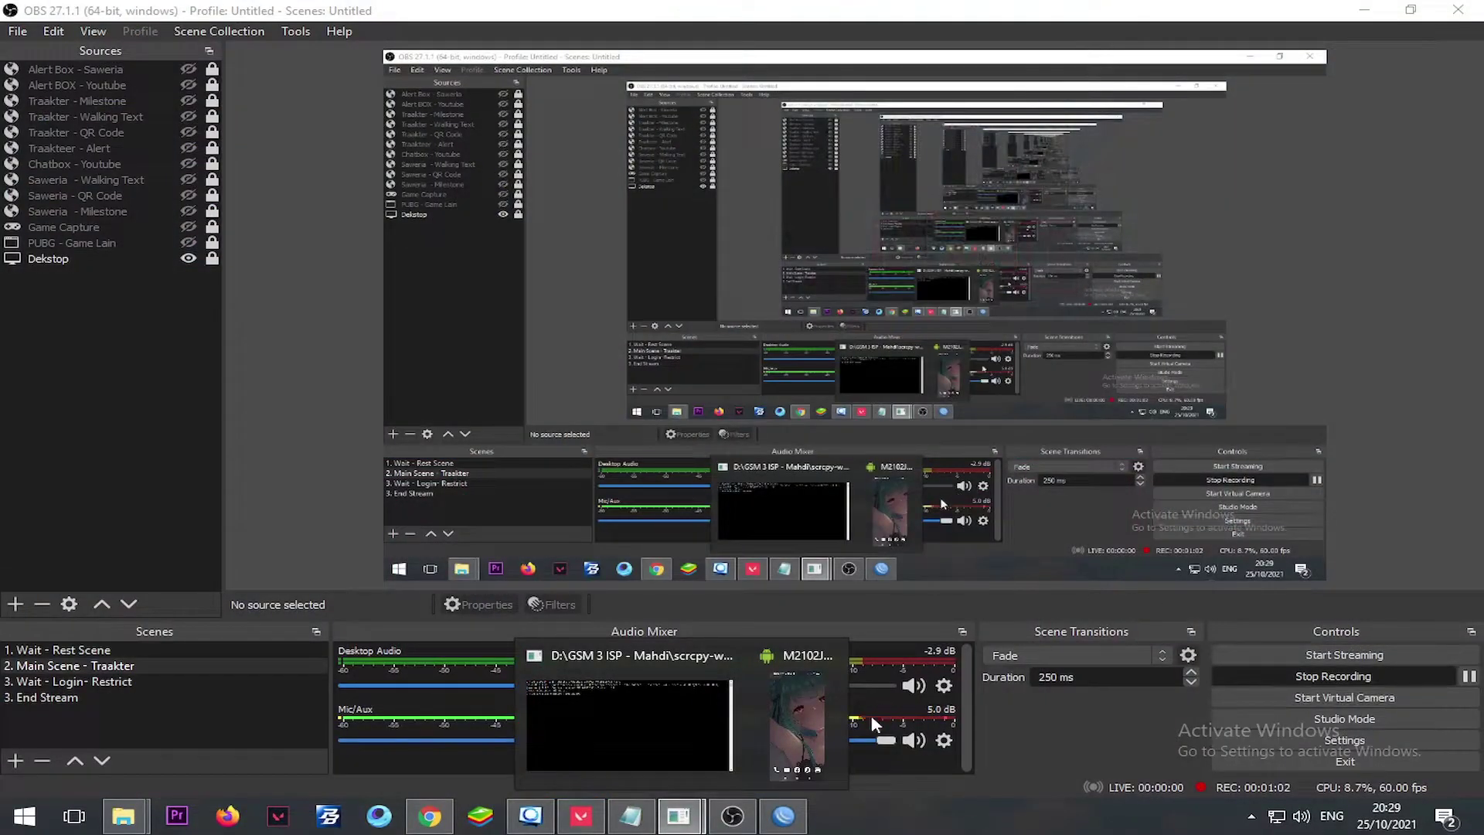
pyautogui.click(804, 703)
pyautogui.scroll(-10, 798, 299)
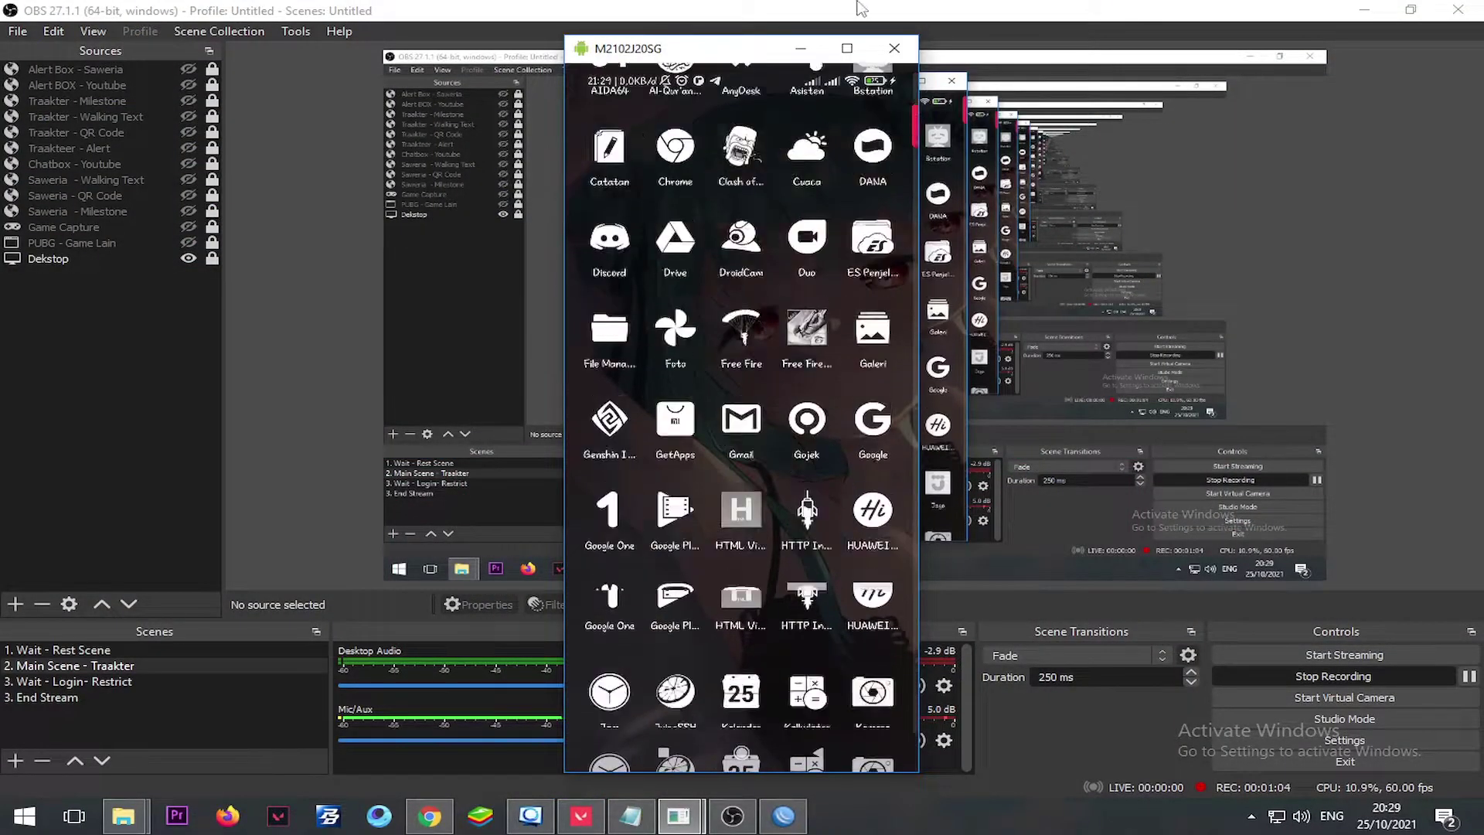
pyautogui.scroll(-10, 764, 295)
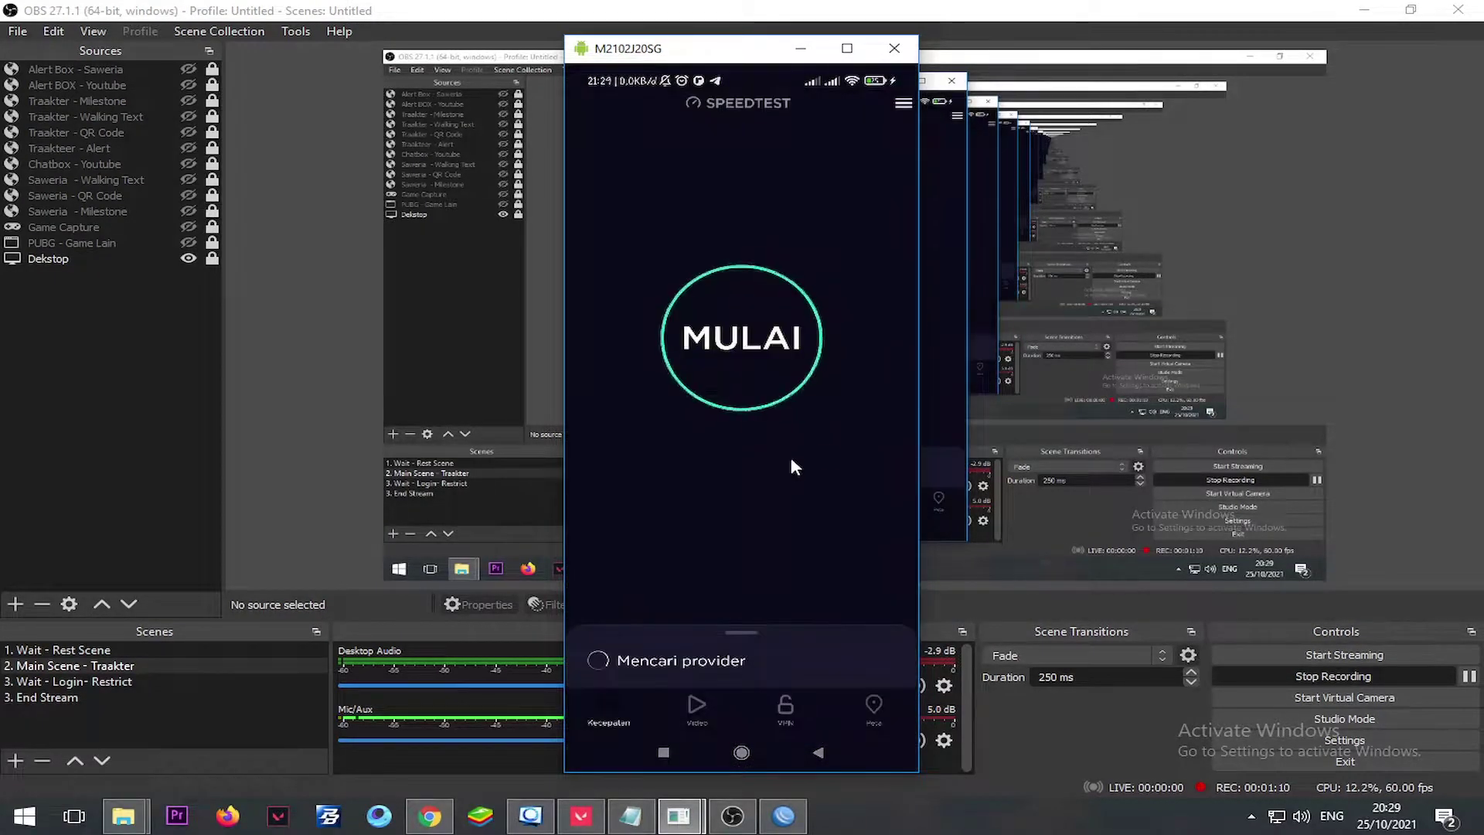
pyautogui.moveTo(758, 639); pyautogui.dragTo(745, 374)
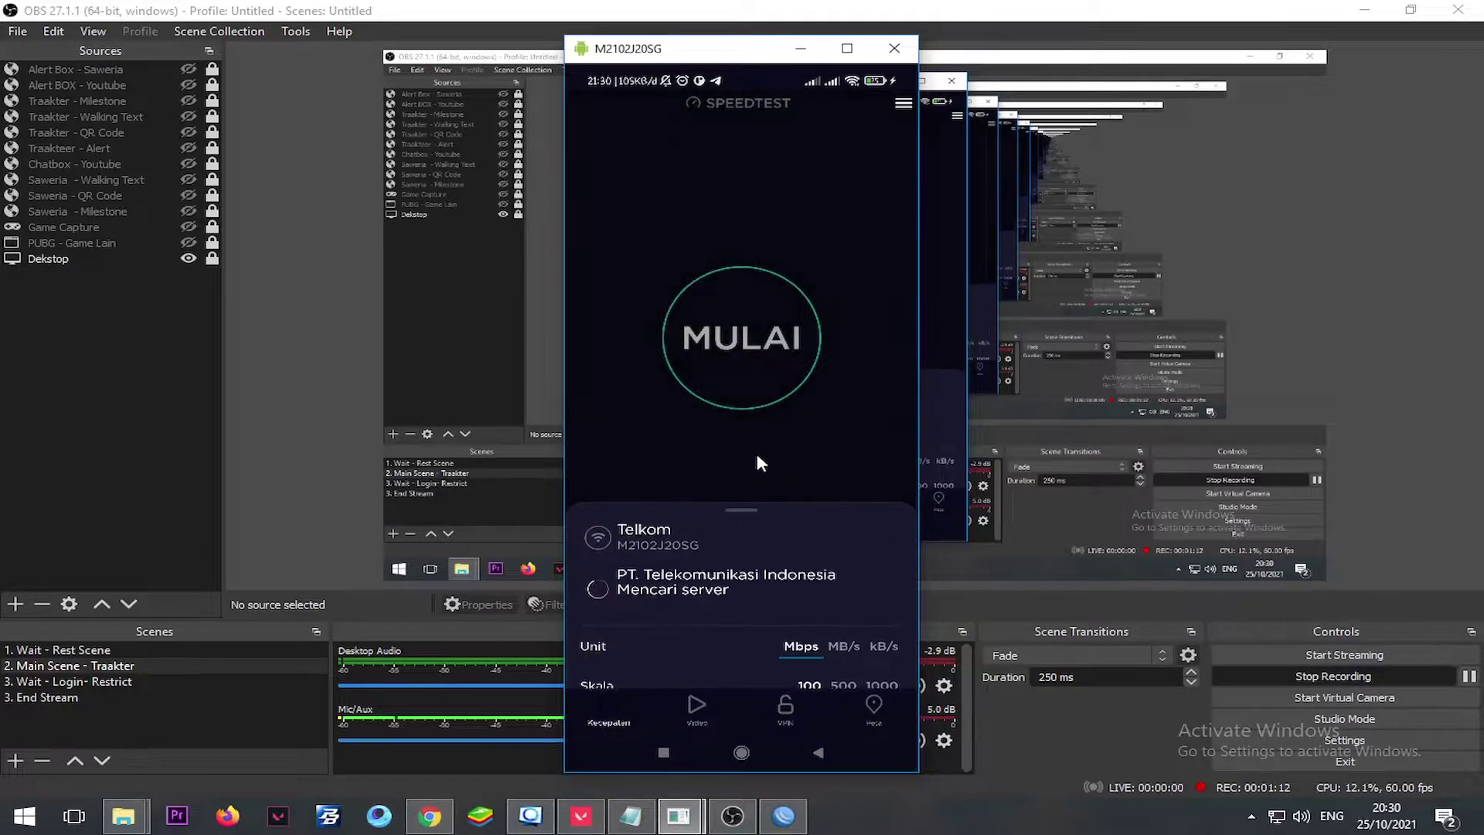
pyautogui.moveTo(758, 464); pyautogui.dragTo(768, 590)
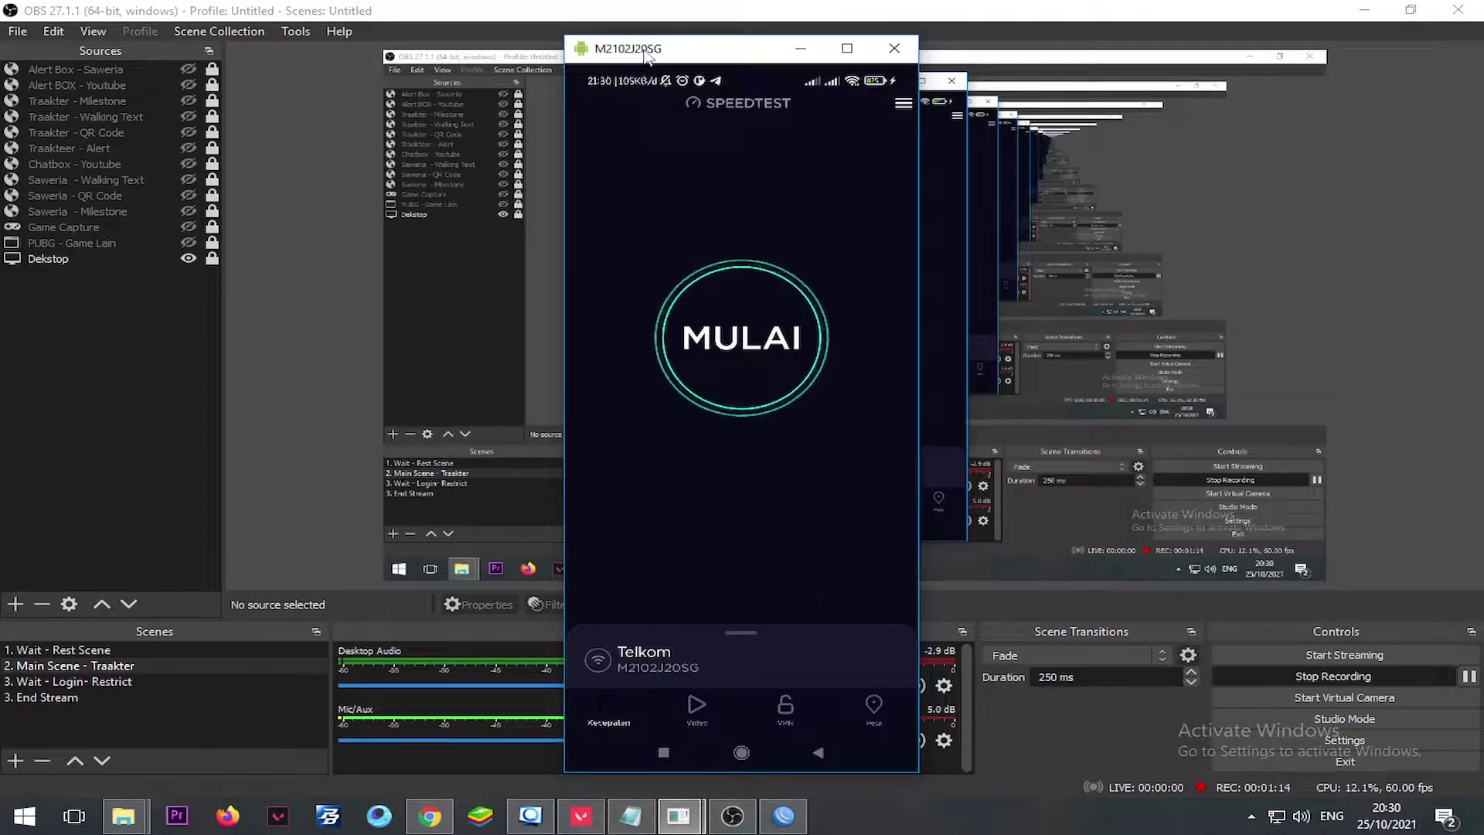
# Step: Minimize OBS, switch to WinBox and open the simple queue list at full window size
pyautogui.moveTo(650, 53); pyautogui.dragTo(695, 56)
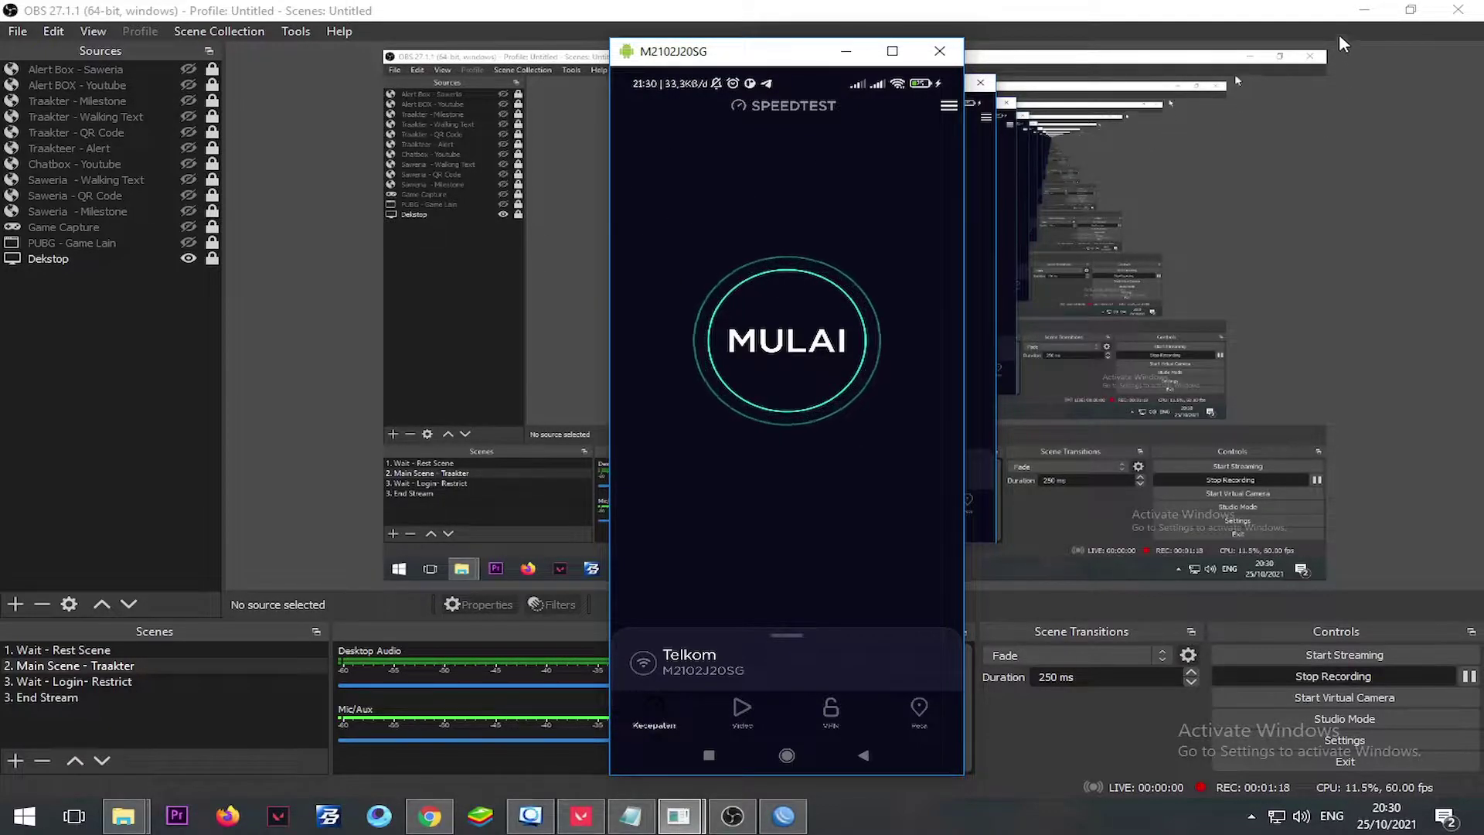
pyautogui.click(1363, 11)
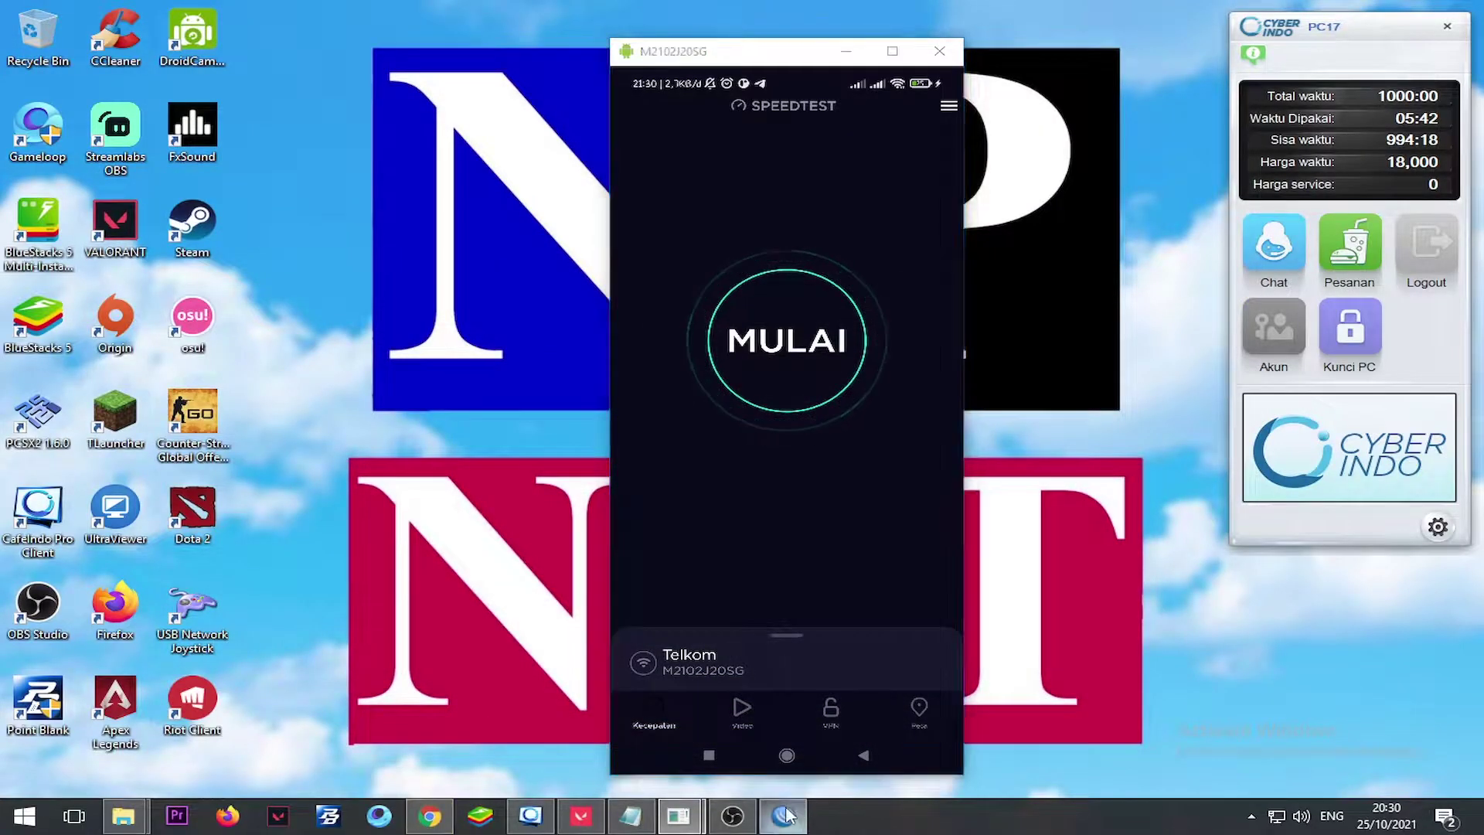
pyautogui.click(786, 816)
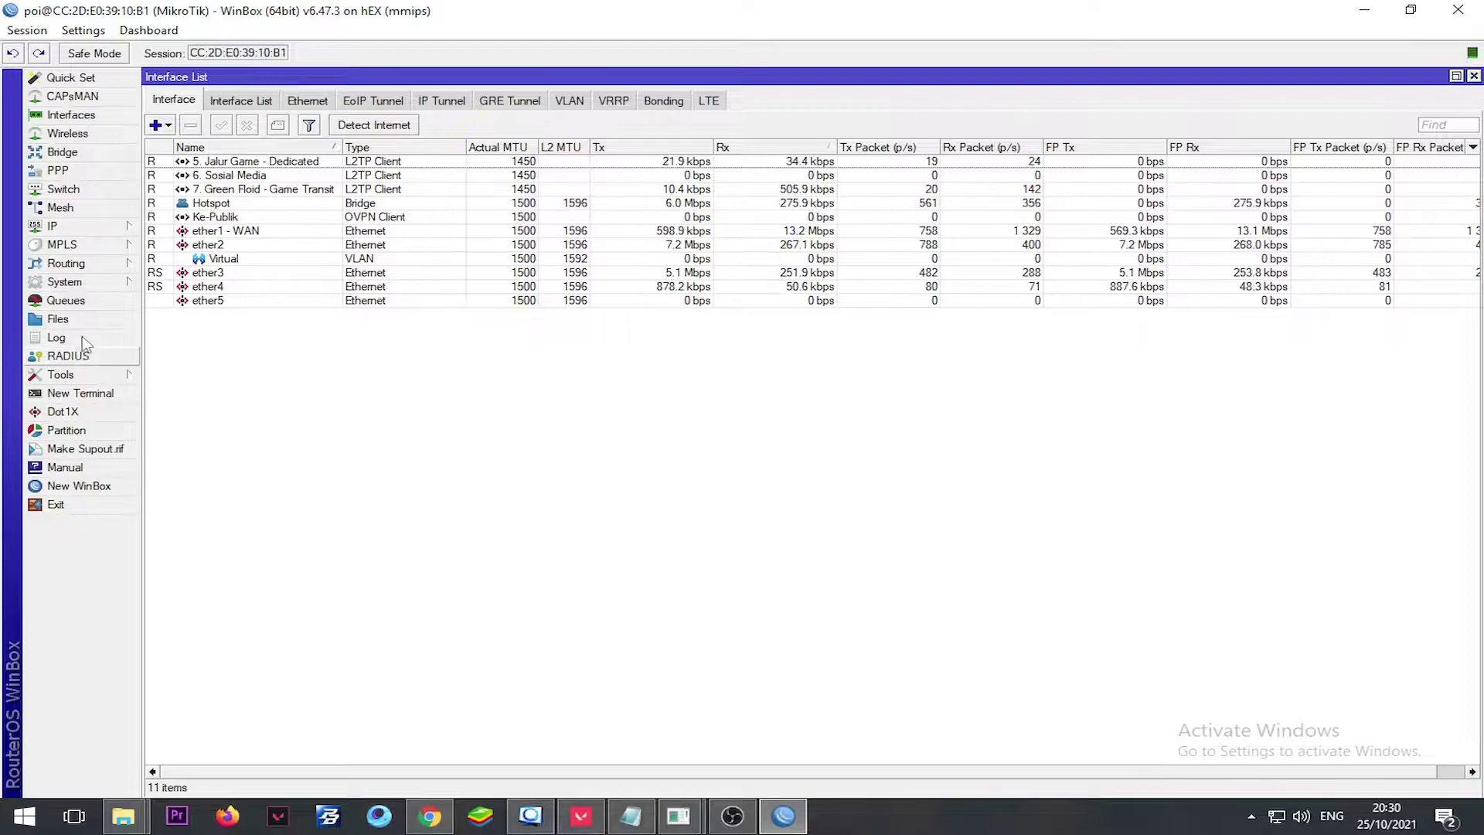
pyautogui.click(65, 301)
pyautogui.moveTo(882, 453); pyautogui.dragTo(677, 459)
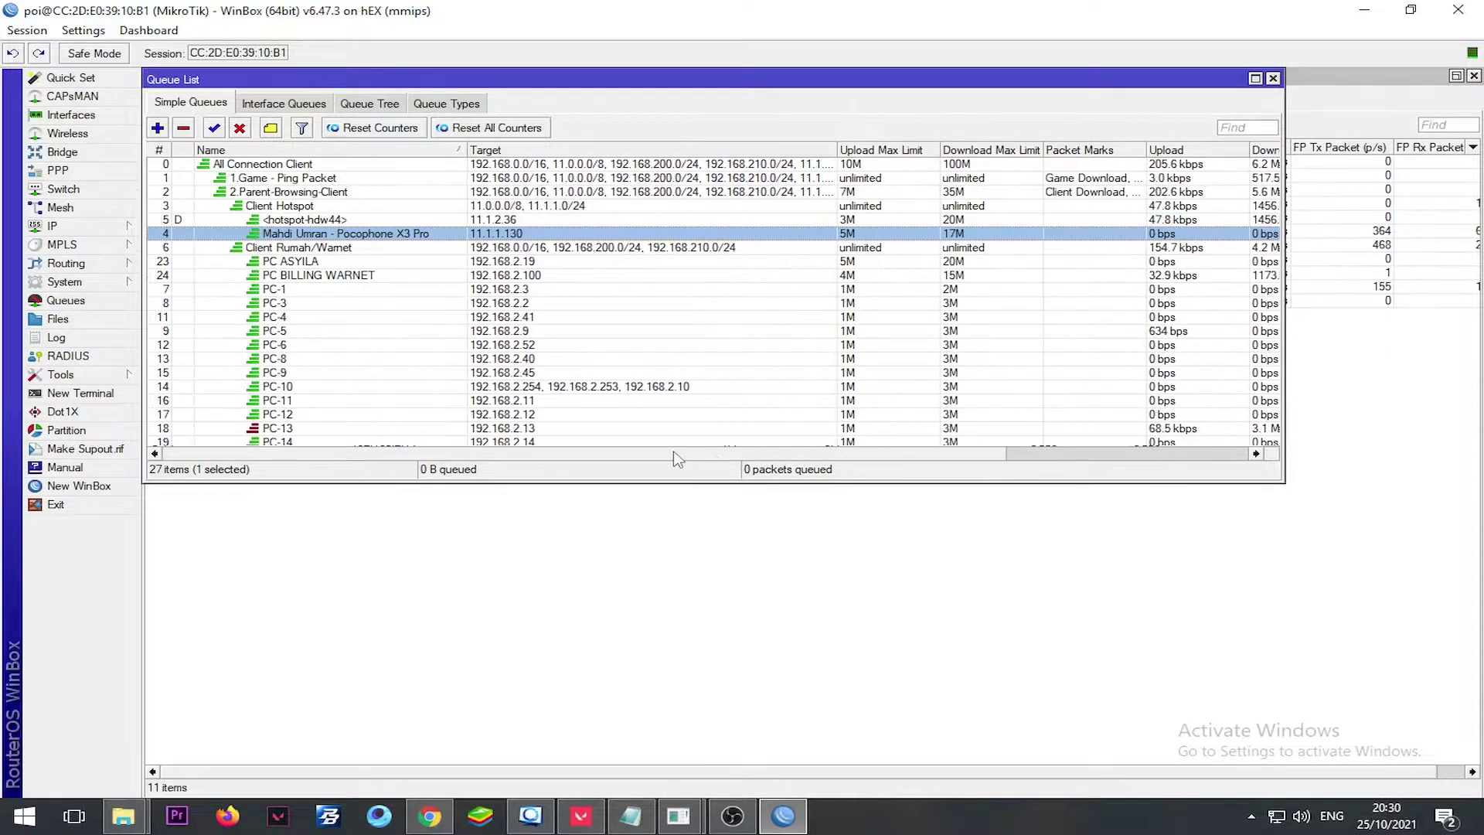
pyautogui.click(1255, 78)
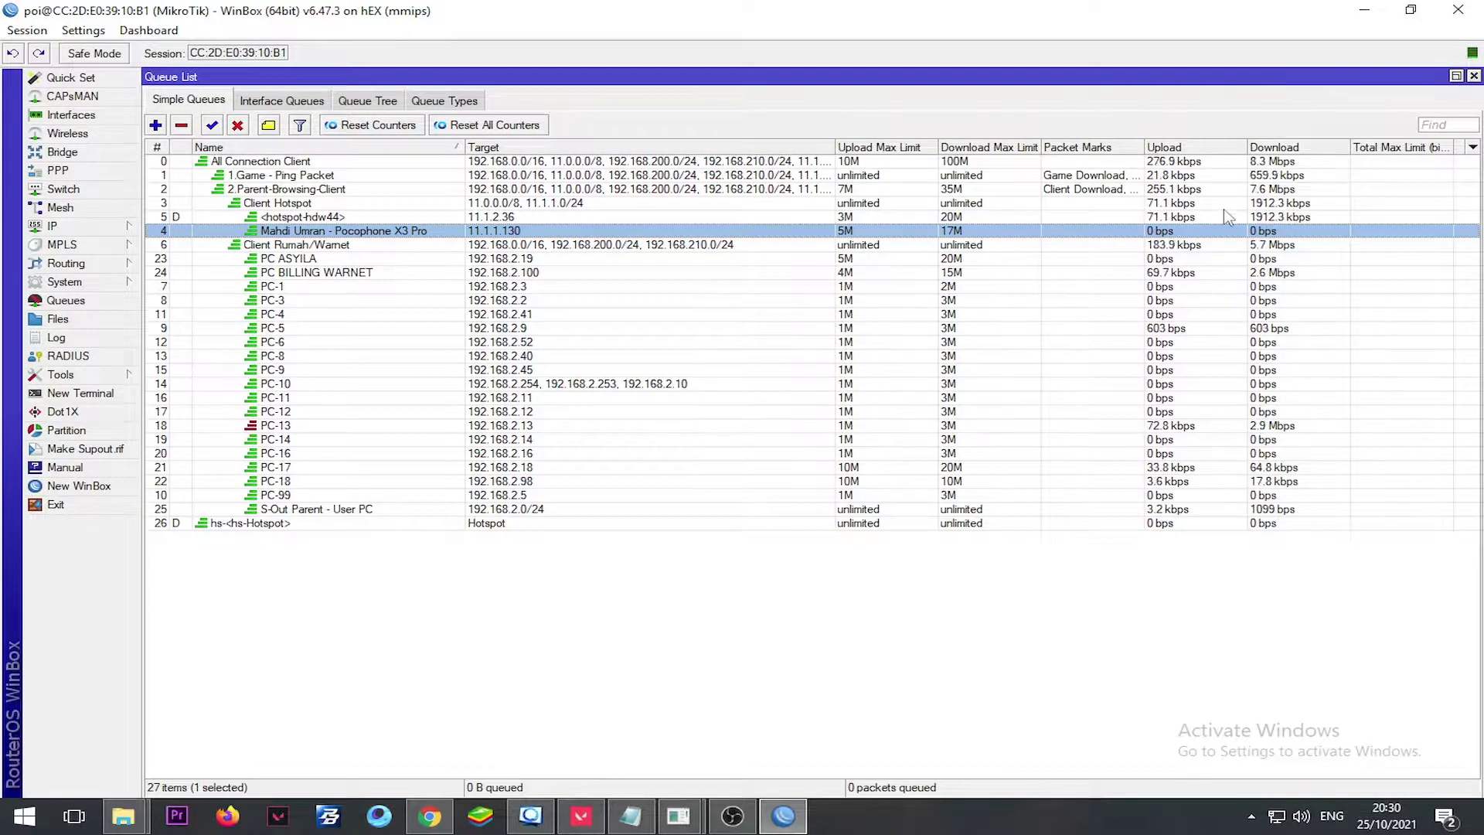
# Step: Open the Pocophone X3 Pro simple queue and copy its target address 11.1.1.130
pyautogui.click(928, 160)
pyautogui.click(542, 174)
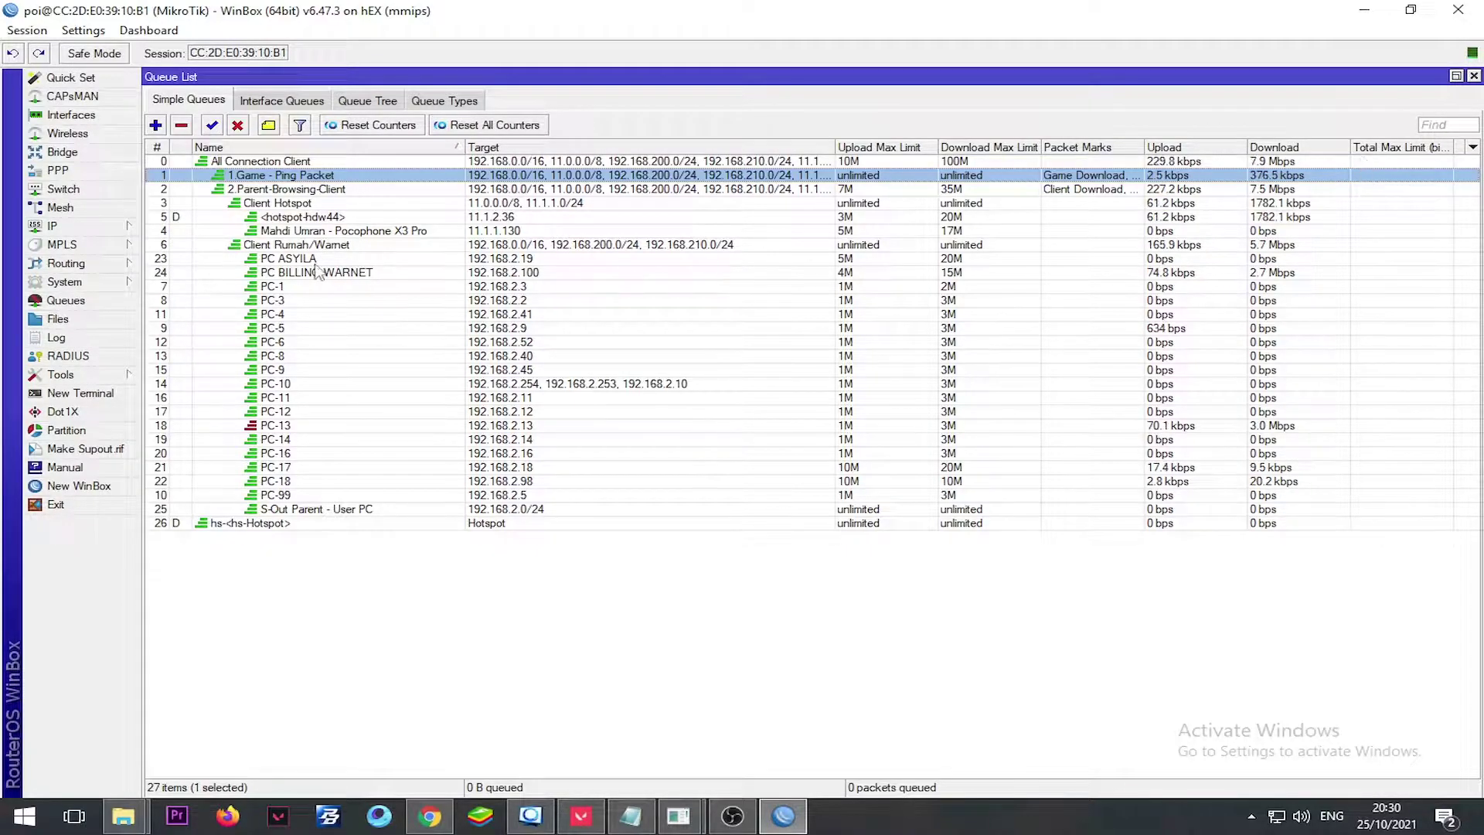
pyautogui.click(371, 231)
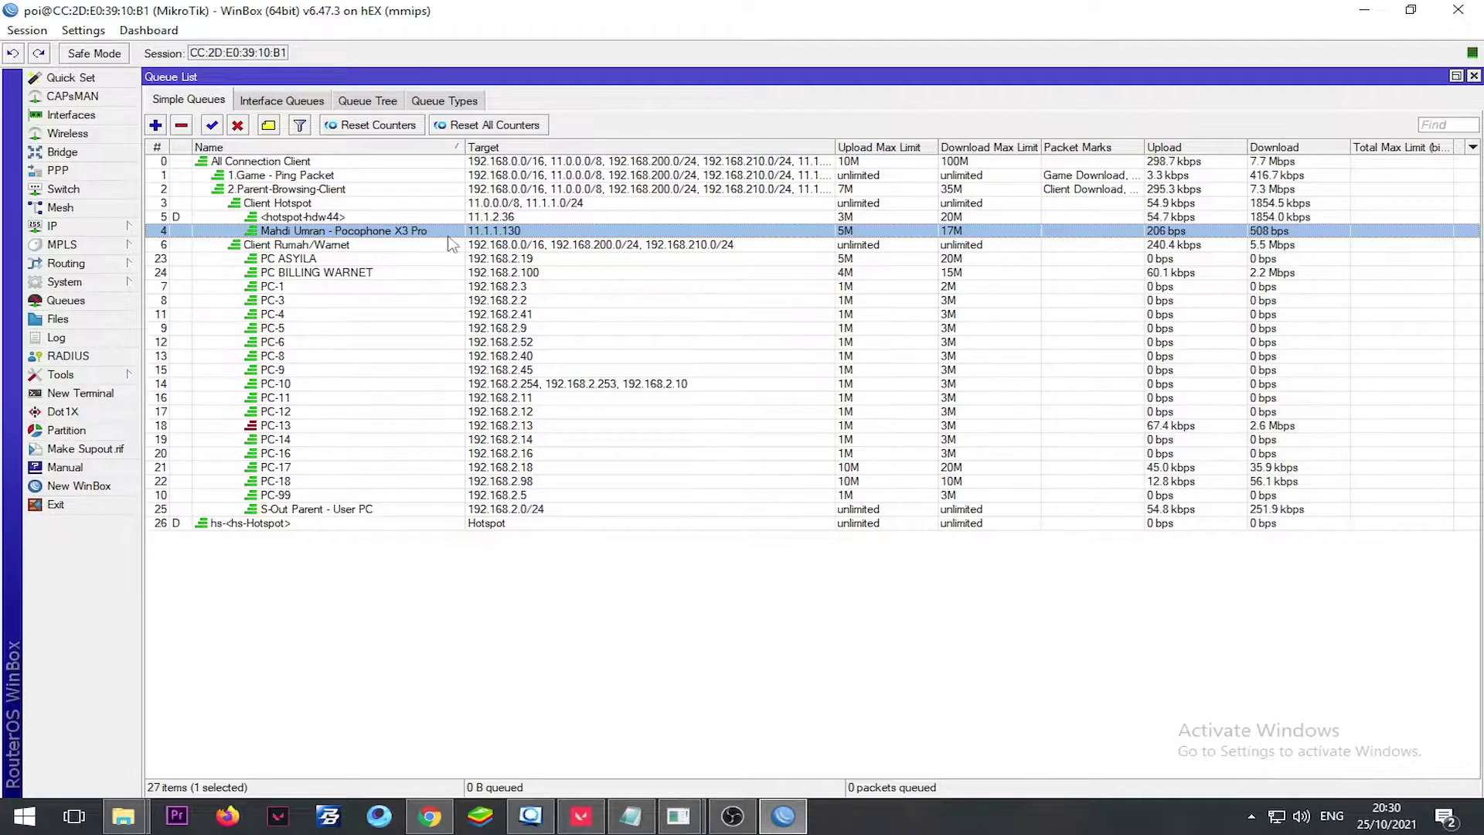
pyautogui.doubleClick(450, 232)
pyautogui.click(399, 268)
pyautogui.hotkey('ctrl', 'c')
pyautogui.click(137, 376)
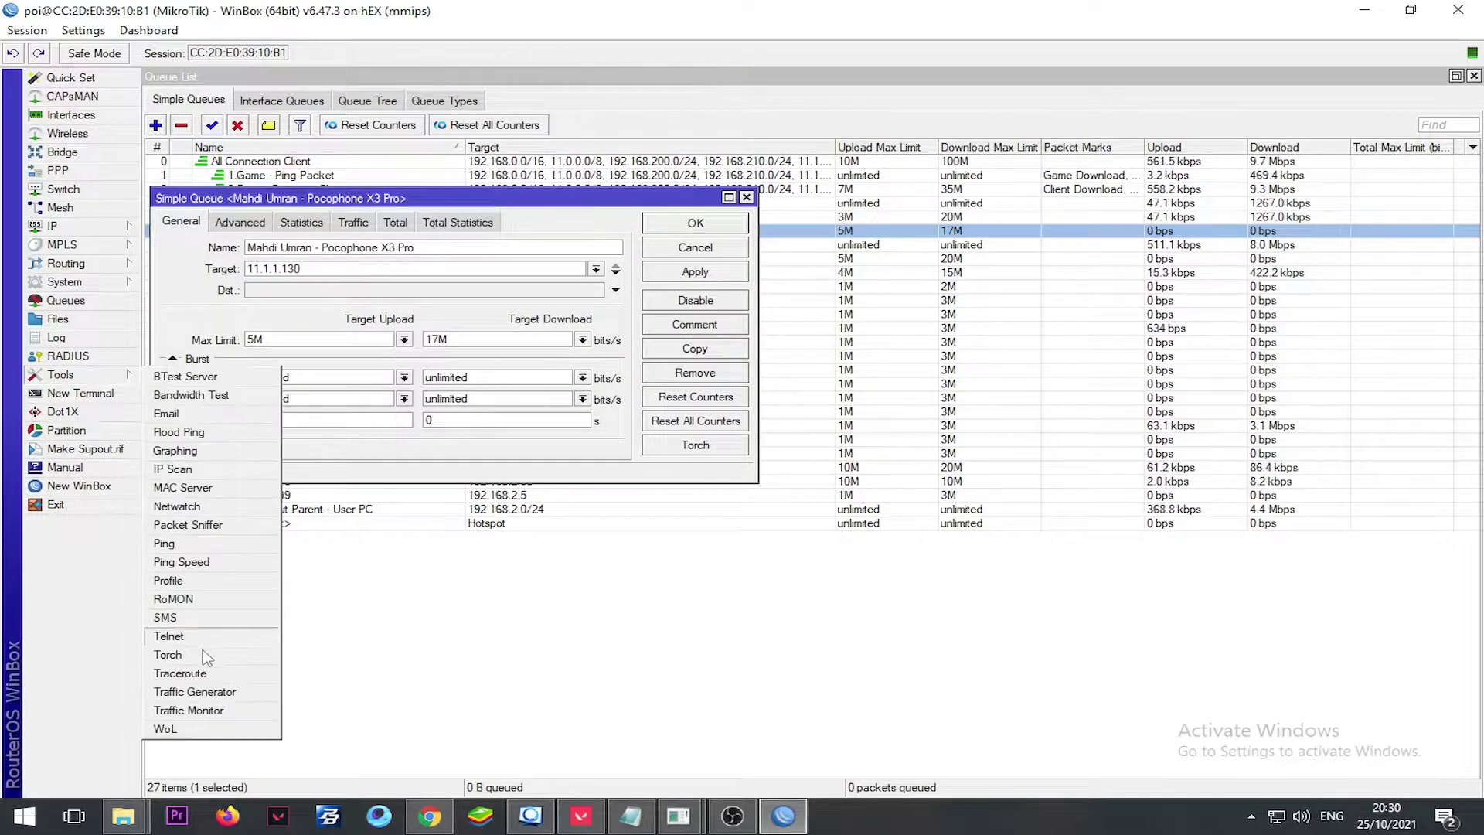
pyautogui.click(202, 671)
pyautogui.hotkey('ctrl', 'v')
pyautogui.click(1002, 116)
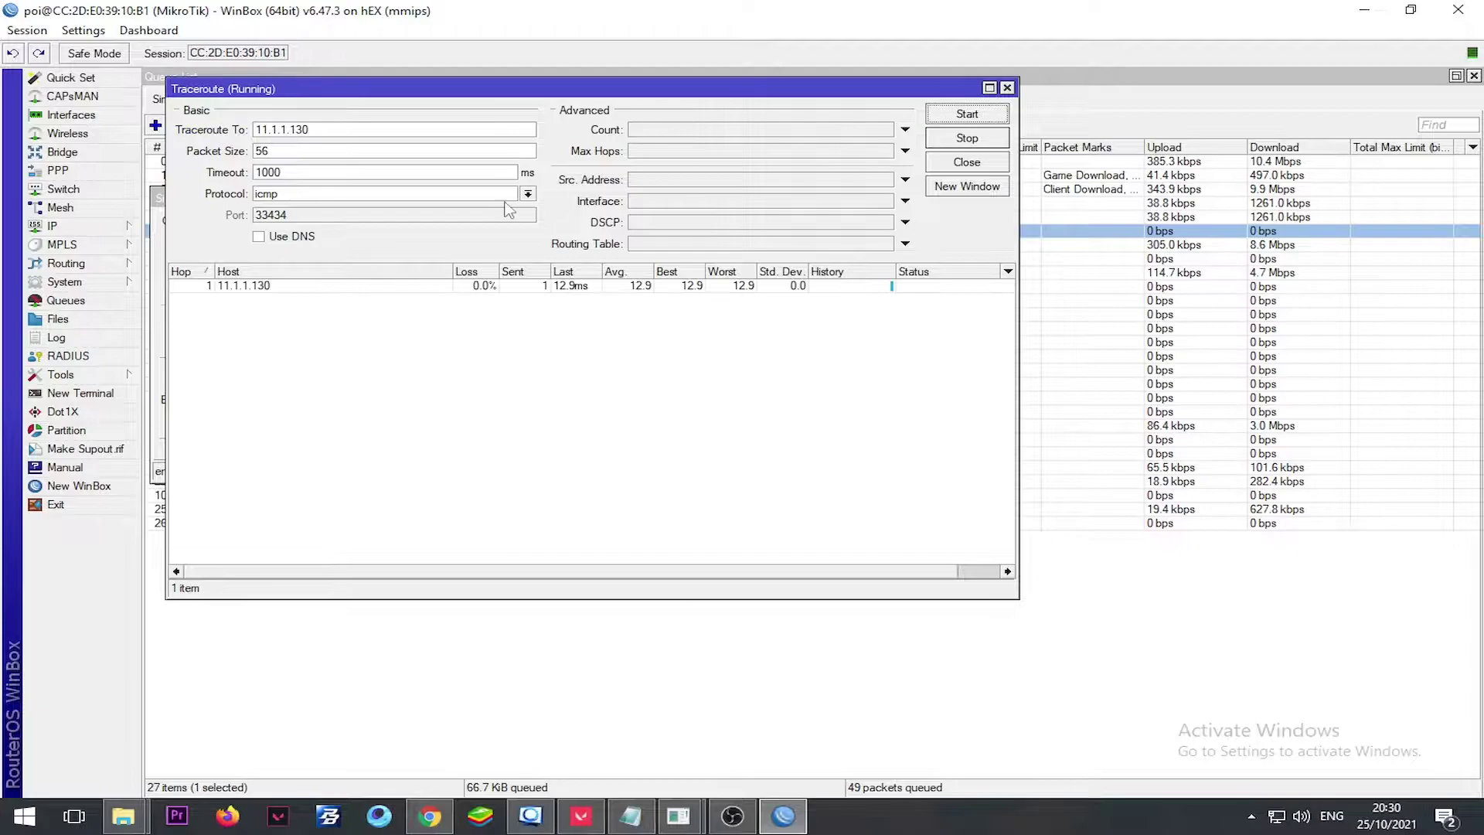
pyautogui.press('Escape')
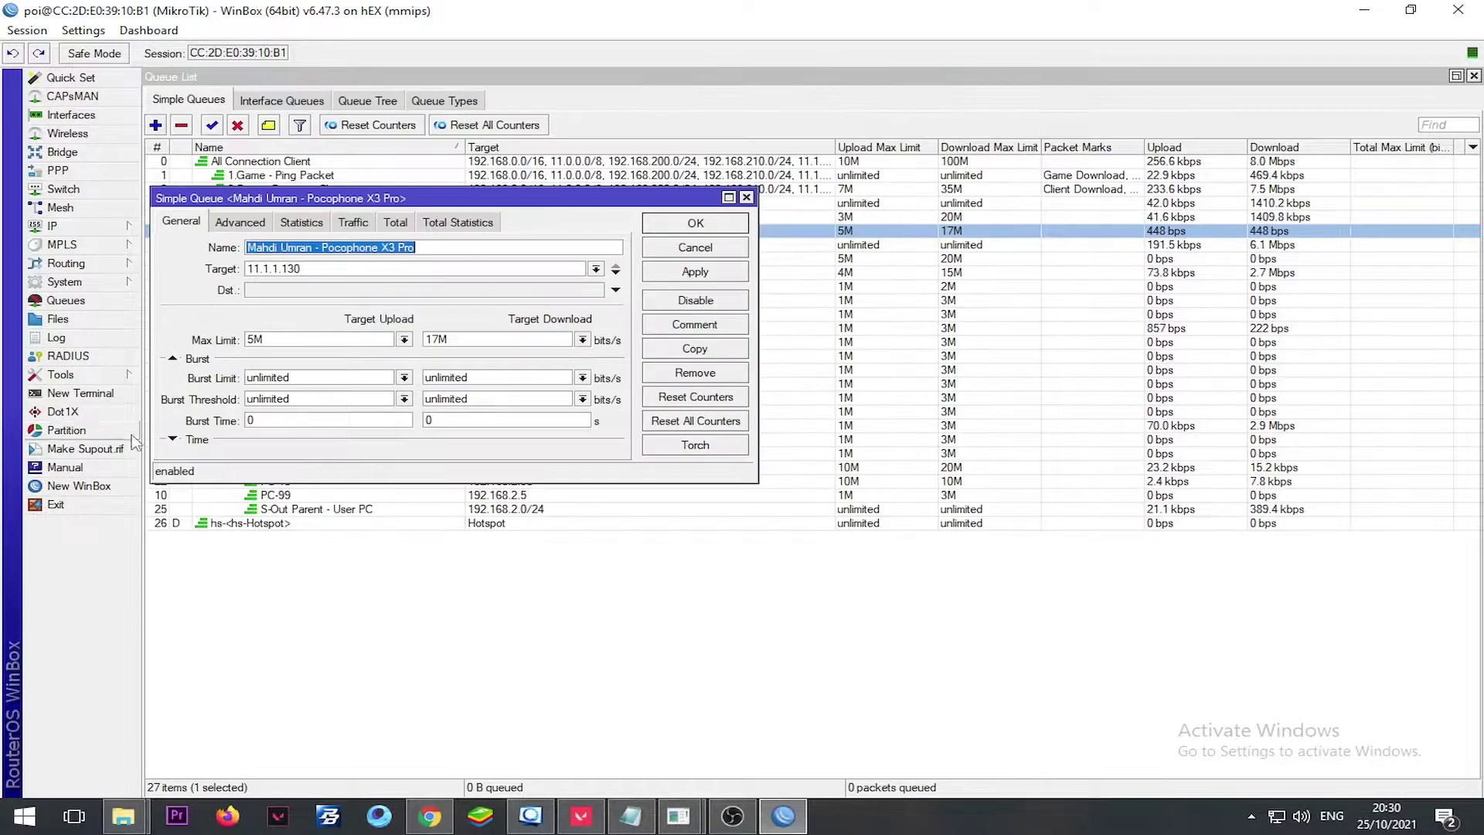
# Step: Run Torch on the Hotspot interface with source address 11.1.1.130, also collecting port and protocol
pyautogui.click(60, 374)
pyautogui.click(168, 655)
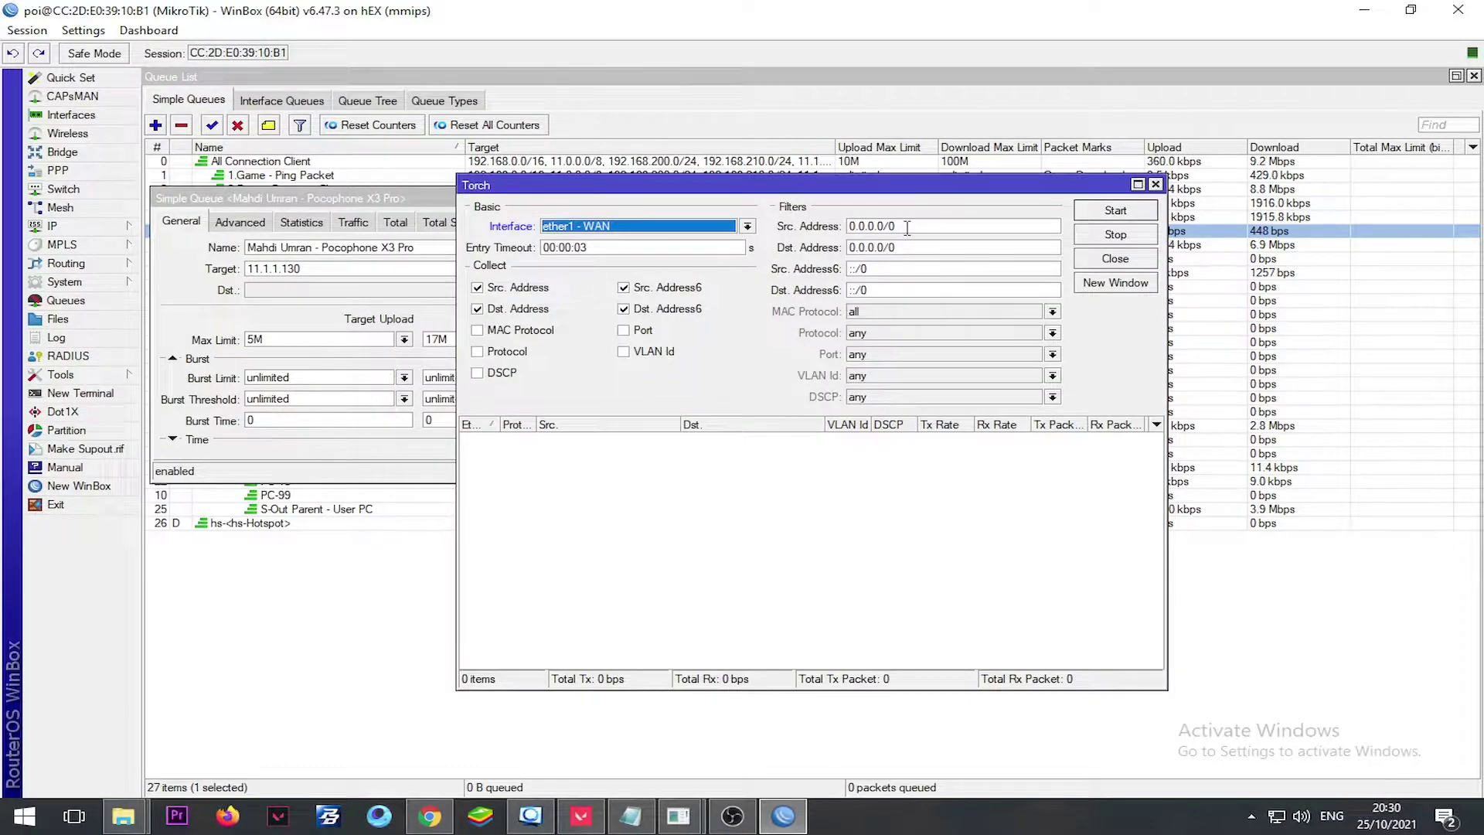
pyautogui.click(649, 226)
pyautogui.click(625, 279)
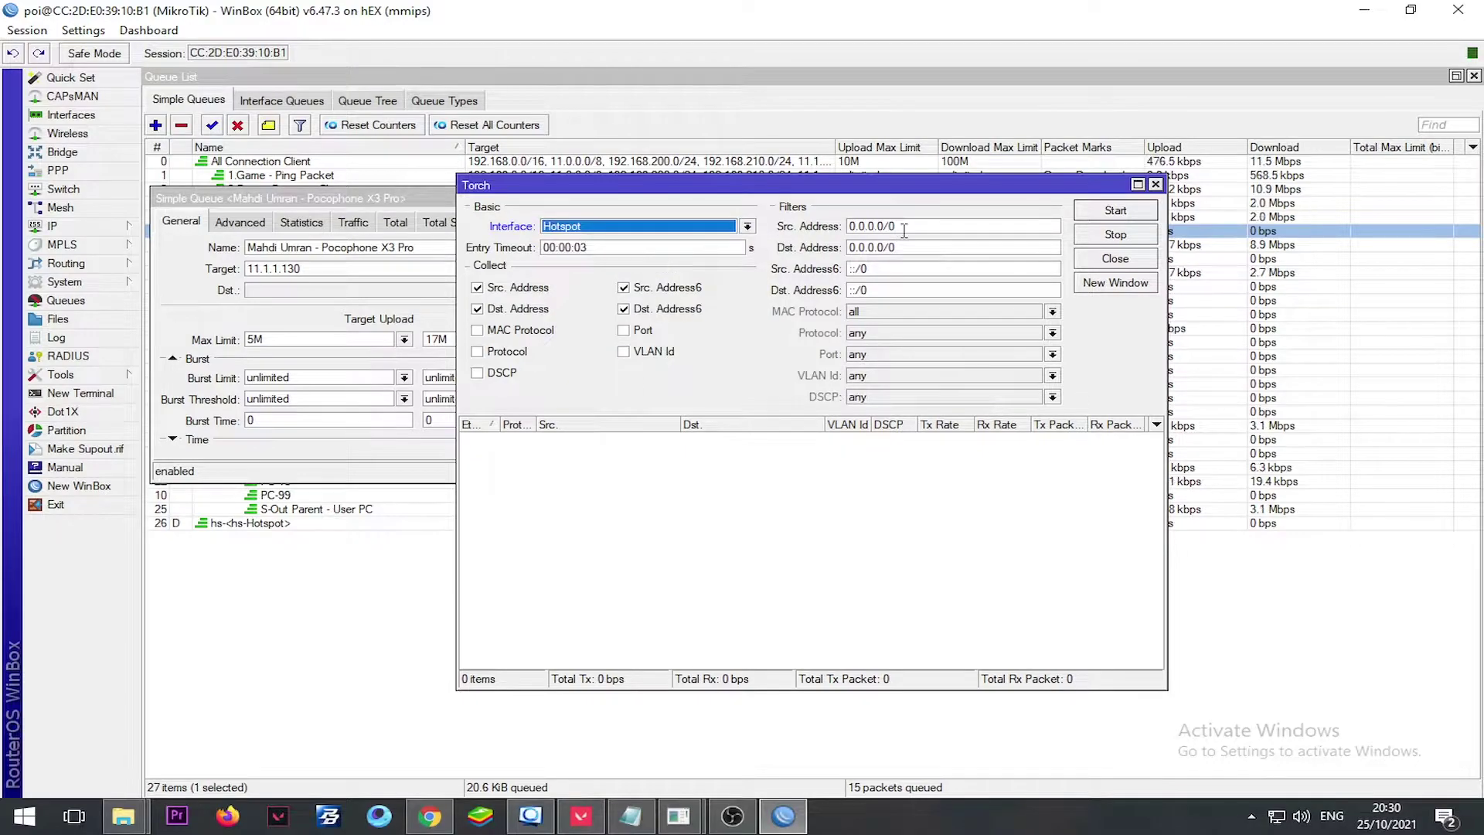
pyautogui.doubleClick(860, 225)
pyautogui.hotkey('ctrl', 'v')
pyautogui.click(1122, 212)
pyautogui.click(623, 330)
pyautogui.click(477, 351)
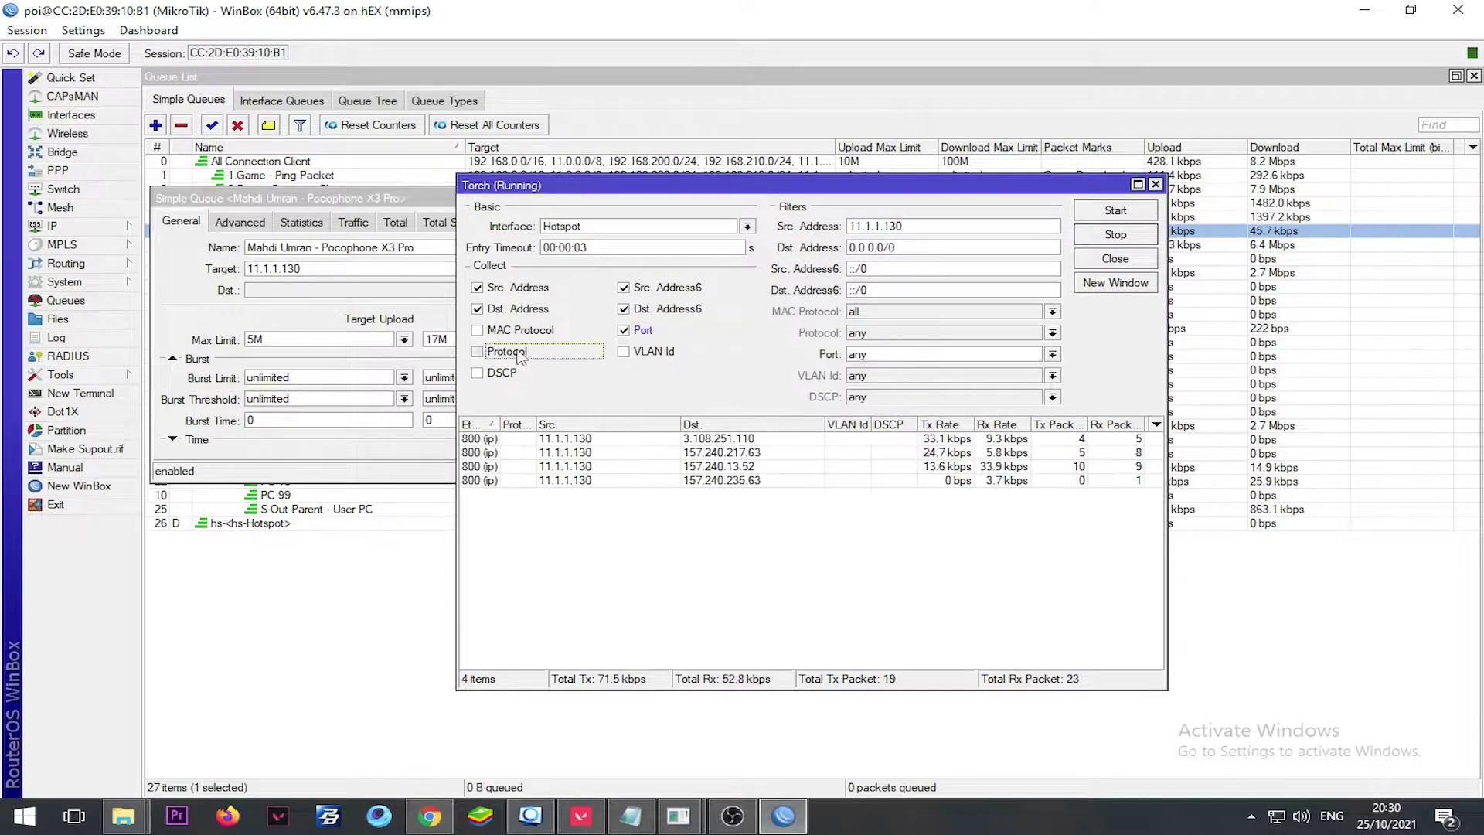
pyautogui.click(1116, 210)
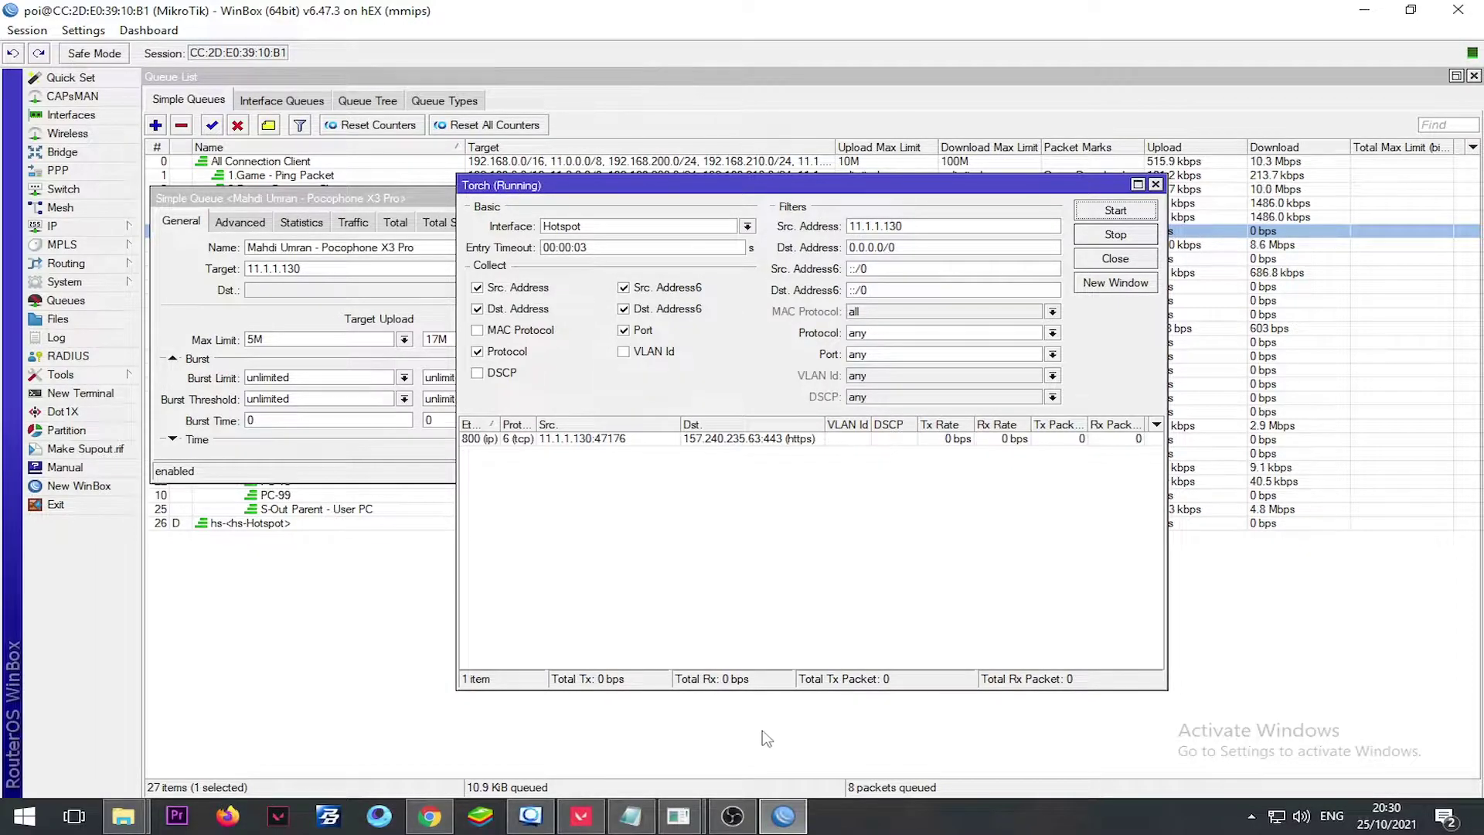
# Step: Arrange Torch and the mirrored phone side by side and start a speed test on the phone
pyautogui.moveTo(653, 186); pyautogui.dragTo(338, 109)
pyautogui.moveTo(679, 816)
pyautogui.click(809, 756)
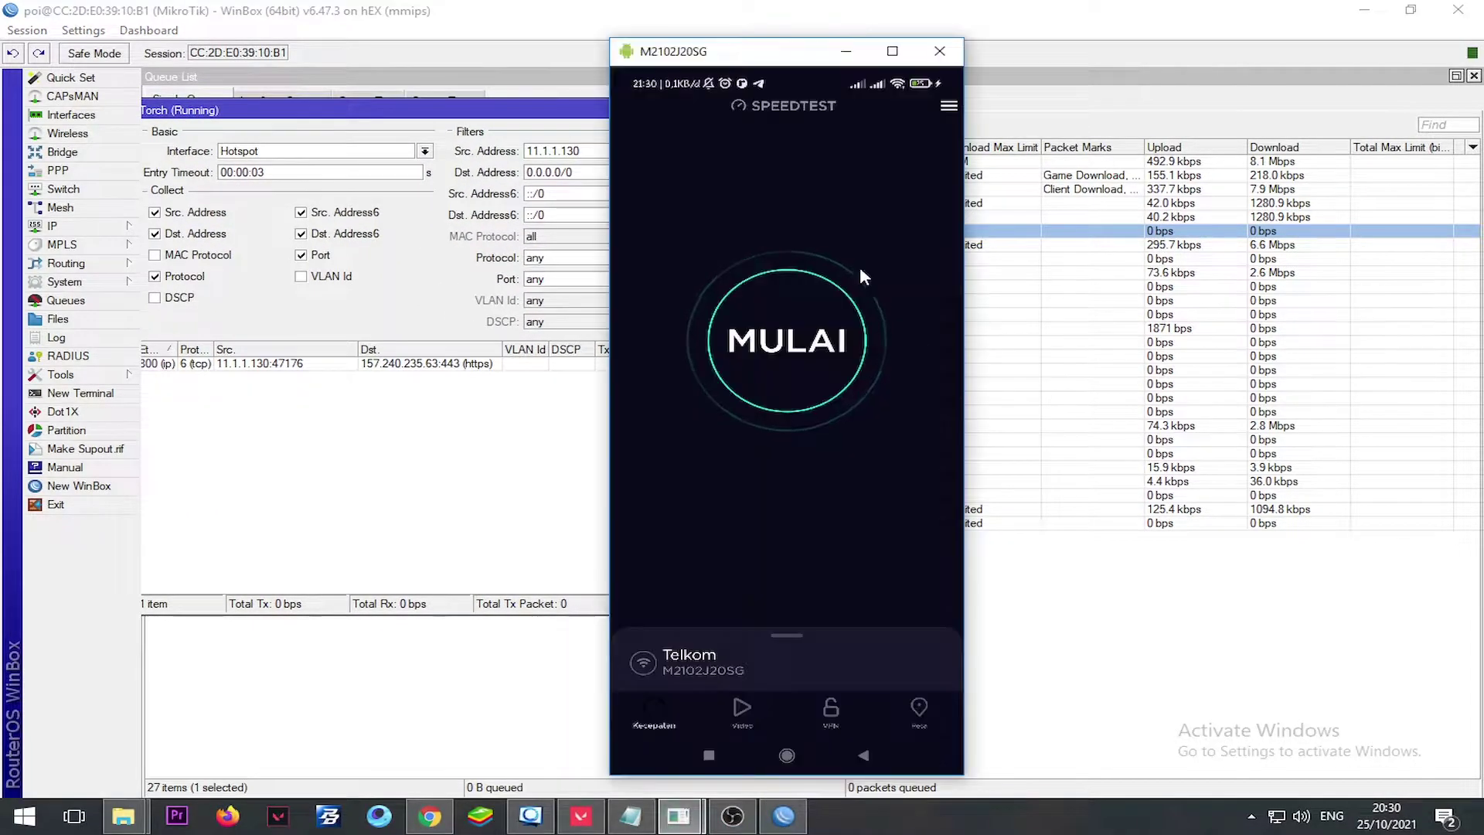
pyautogui.moveTo(774, 49); pyautogui.dragTo(1070, 70)
pyautogui.click(1091, 315)
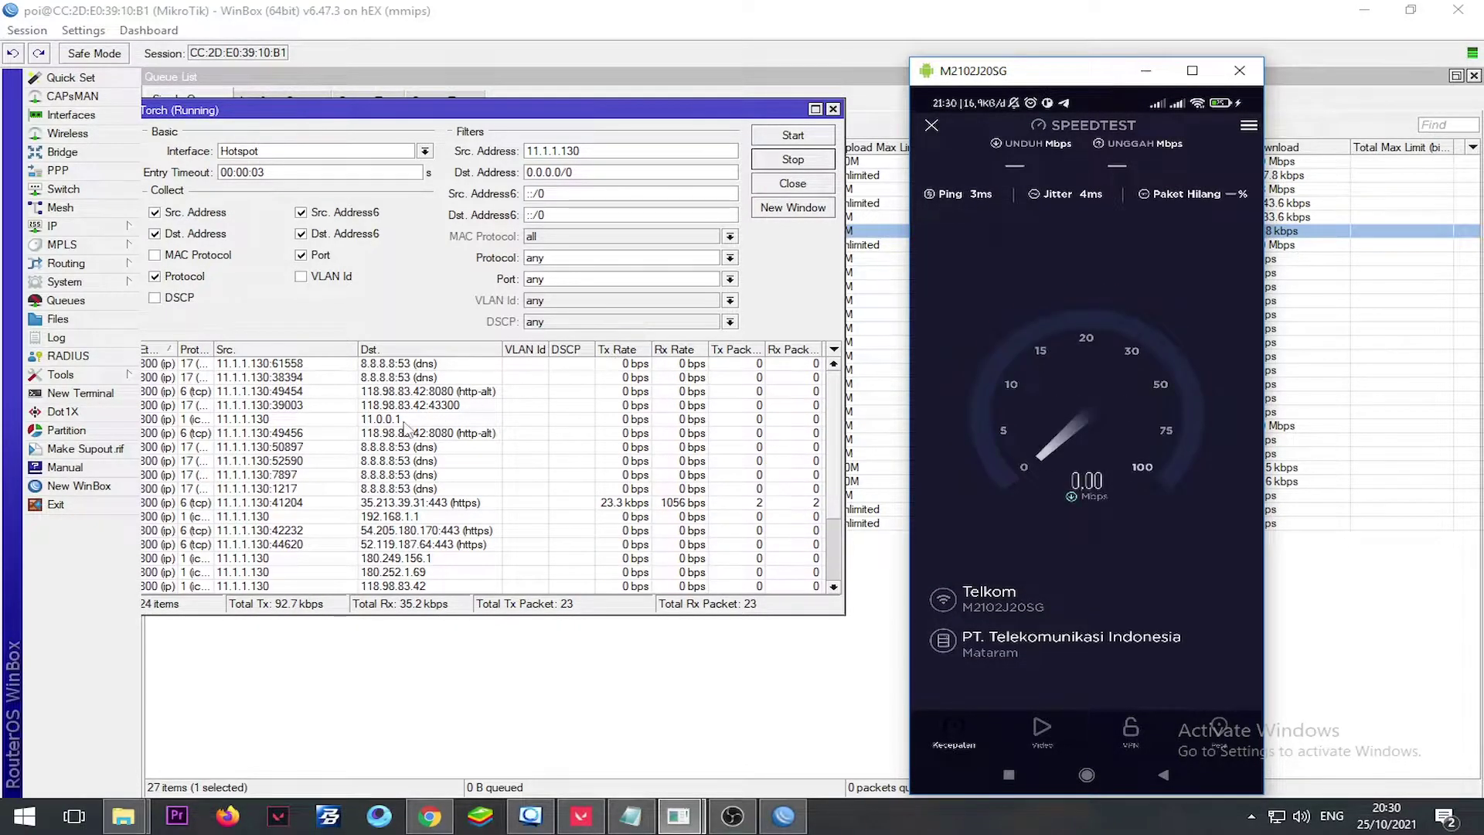
# Step: Rerun the speed test on the phone and sort the Torch connections by destination to examine its traffic
pyautogui.click(437, 393)
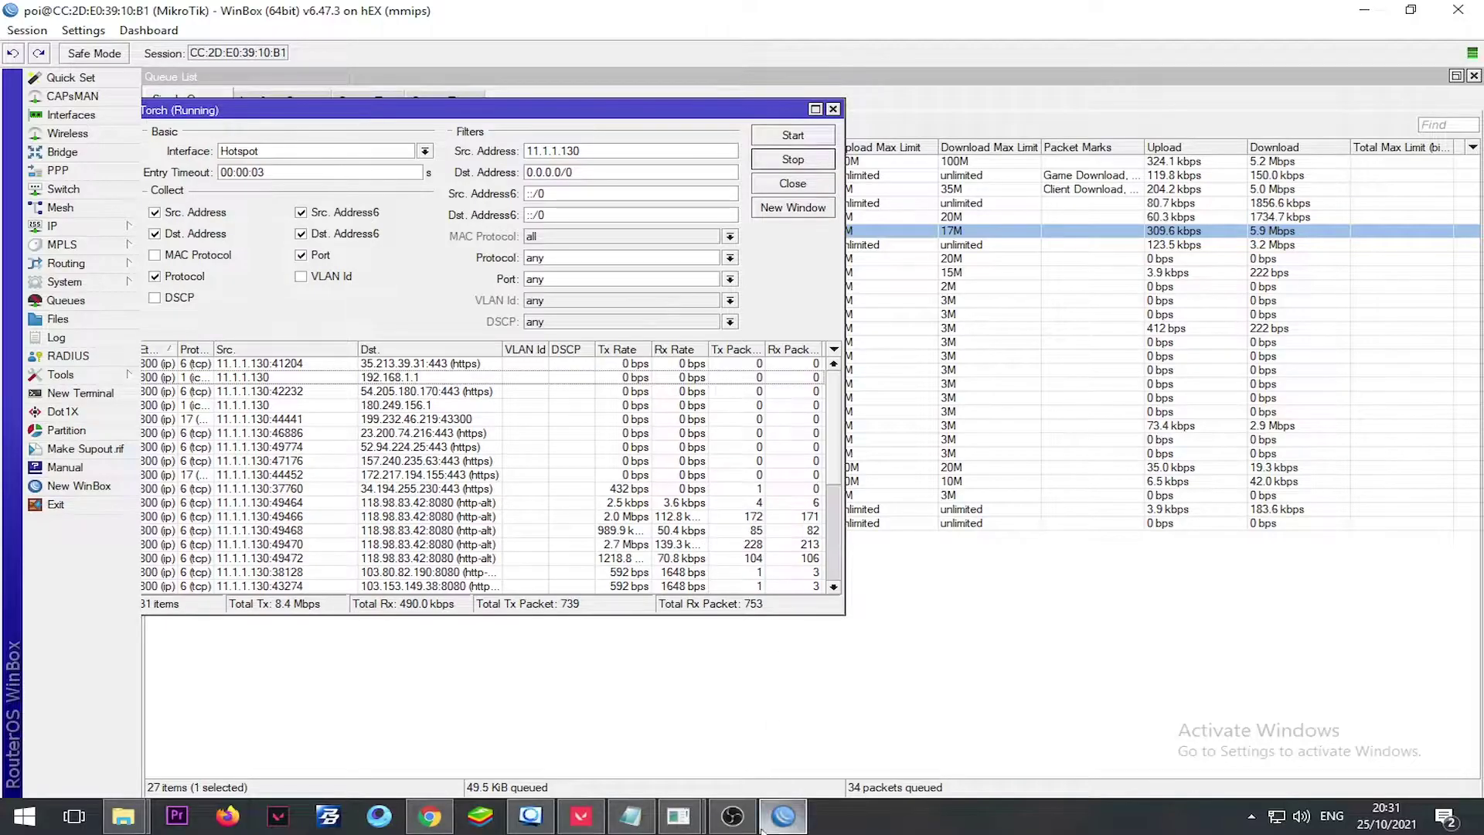
pyautogui.click(783, 817)
pyautogui.click(783, 816)
pyautogui.click(679, 816)
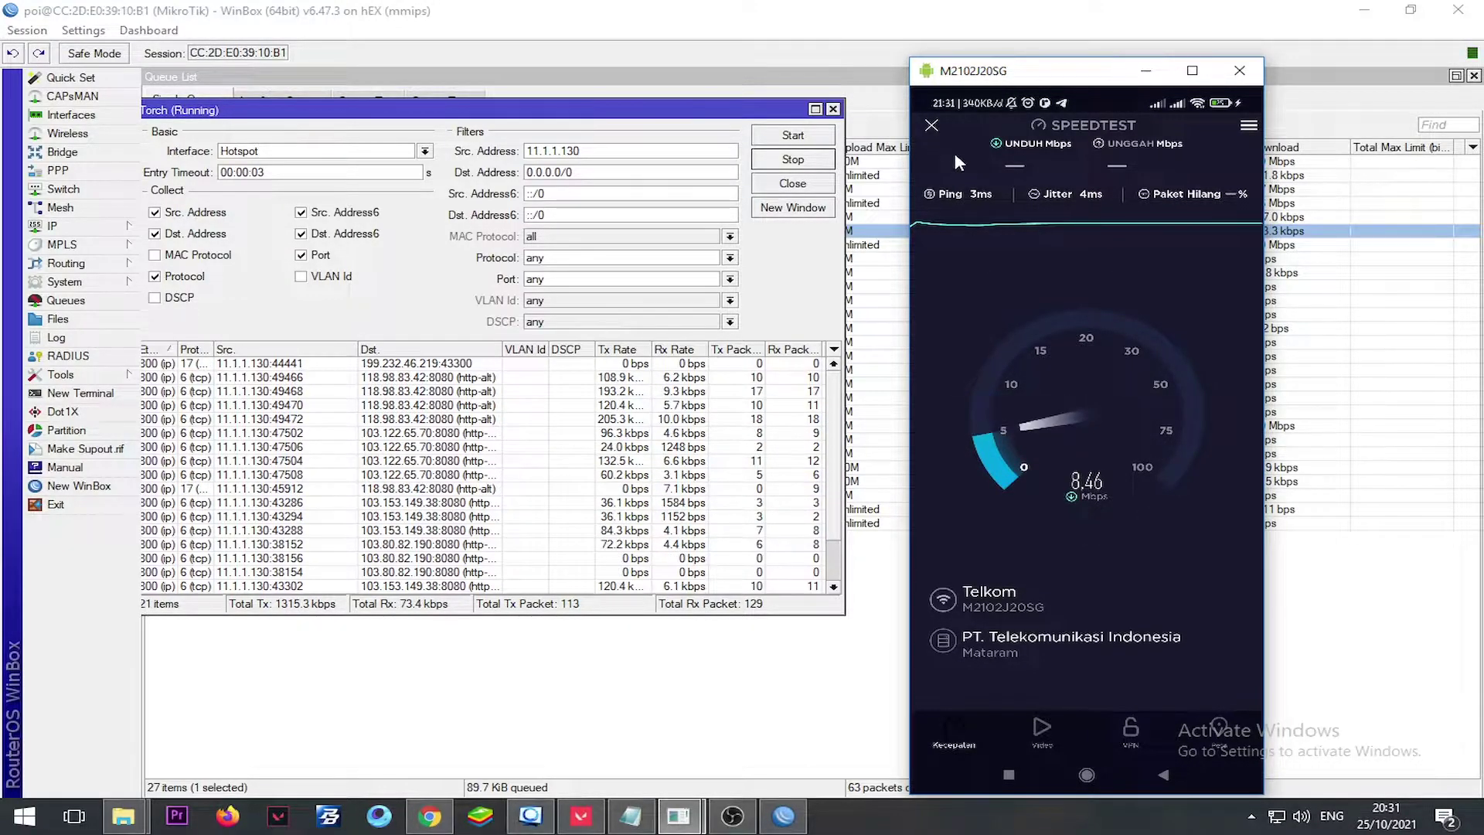
pyautogui.click(1087, 361)
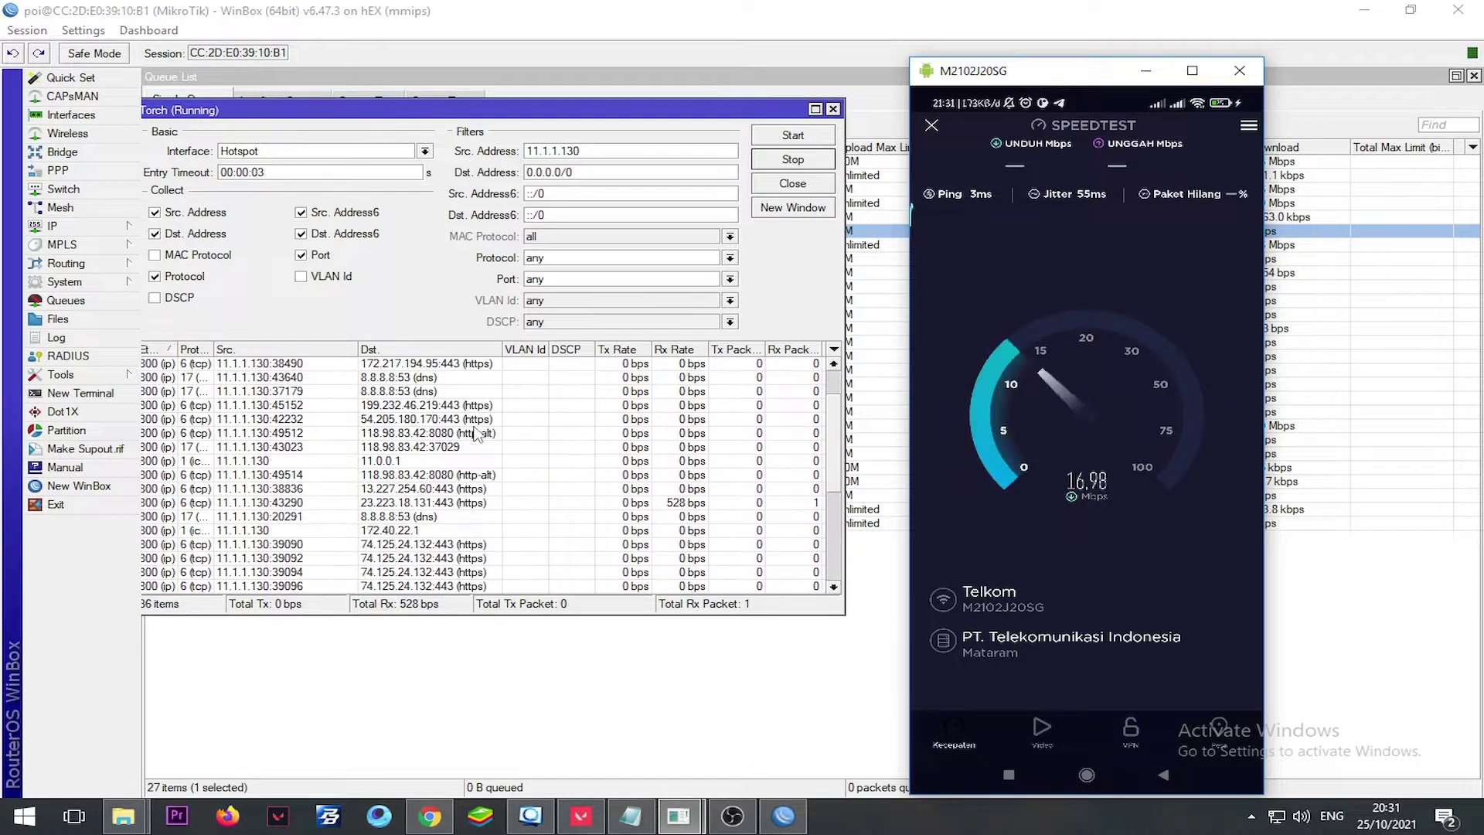
pyautogui.click(460, 352)
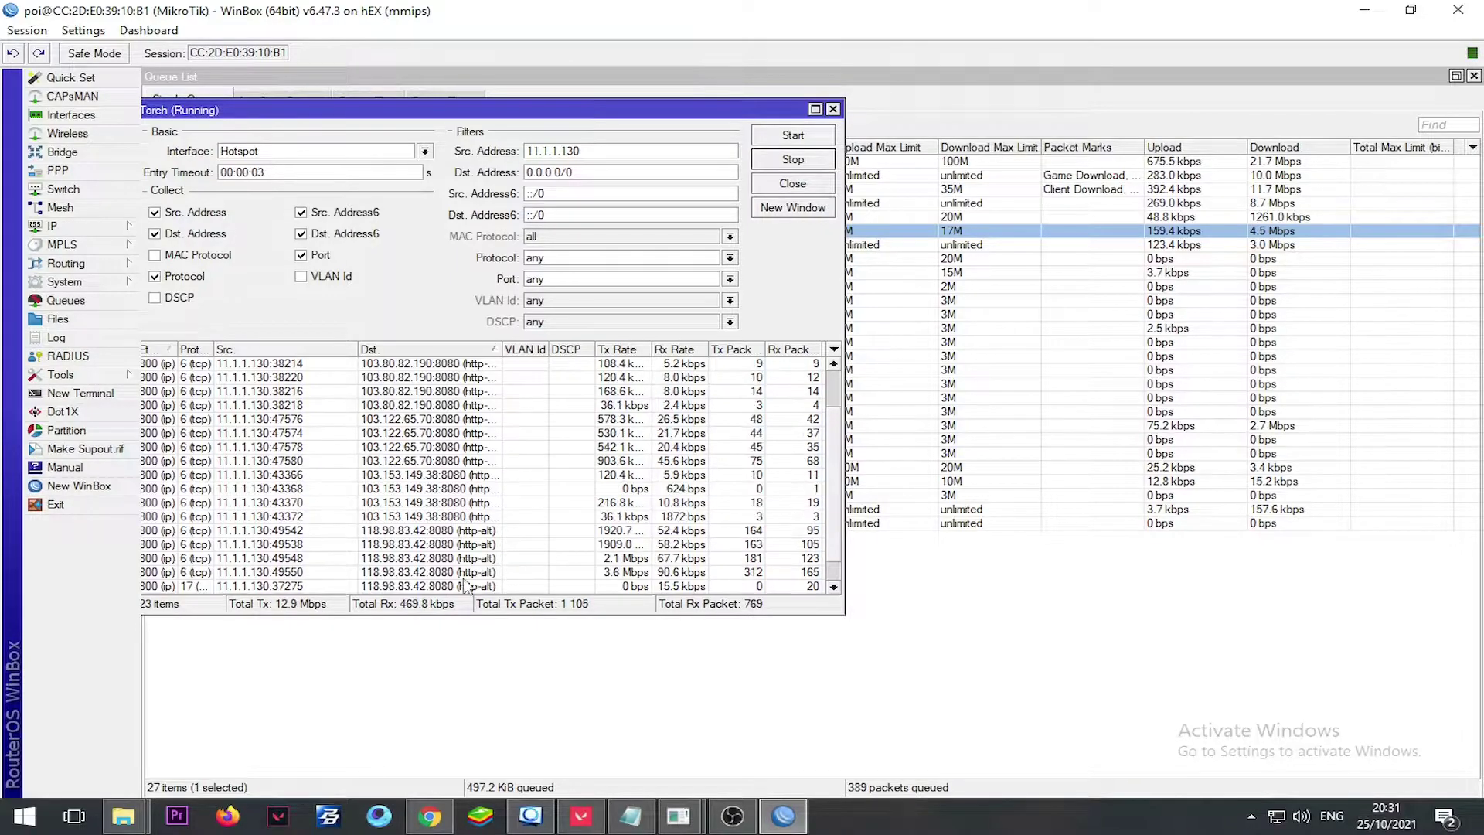
# Step: Examine the phone's connections in the Torch capture, and close Torch and the queue's properties
pyautogui.moveTo(569, 107); pyautogui.dragTo(795, 212)
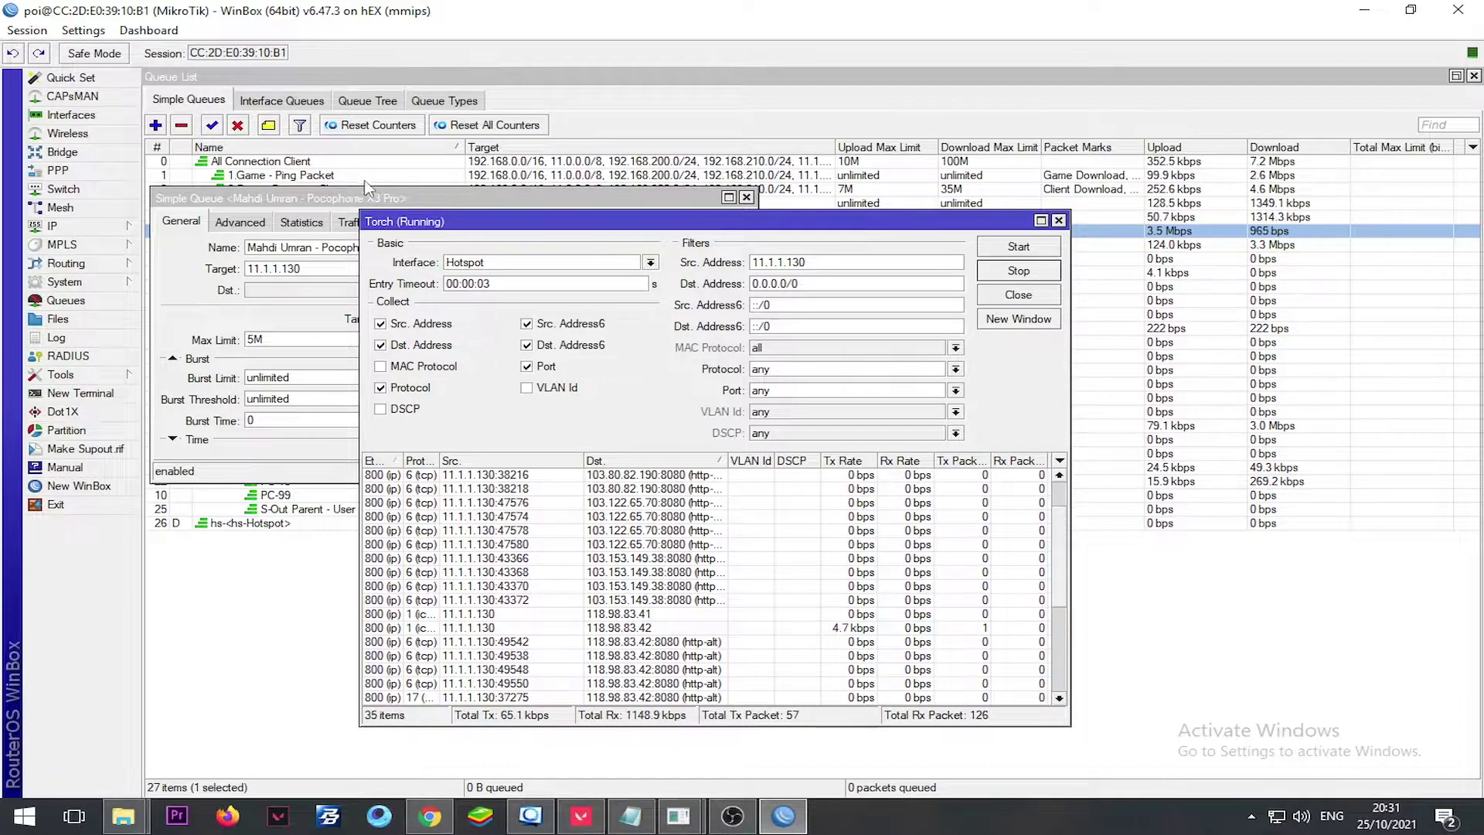
pyautogui.click(1025, 249)
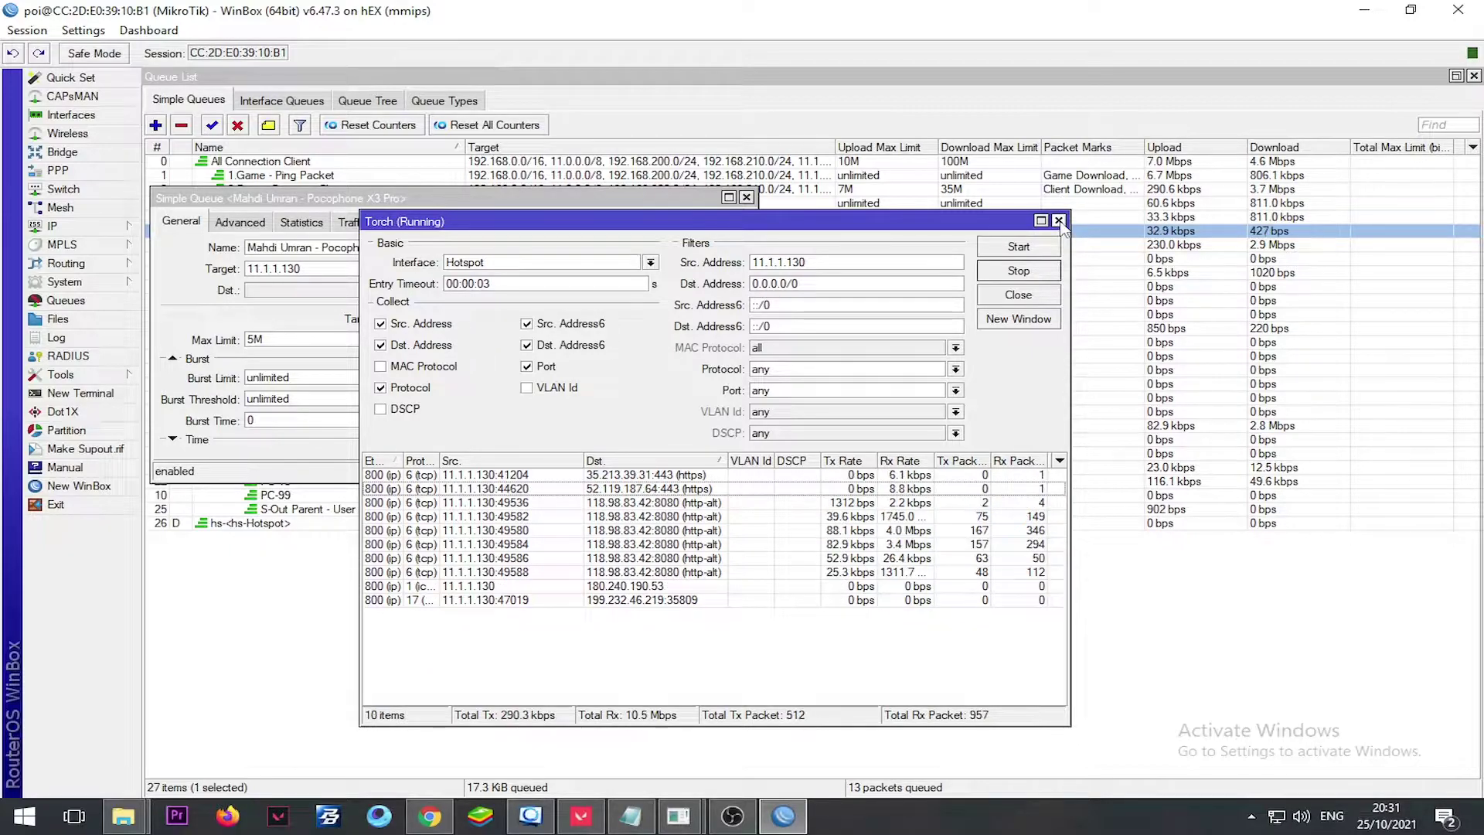
pyautogui.click(1060, 221)
pyautogui.click(746, 197)
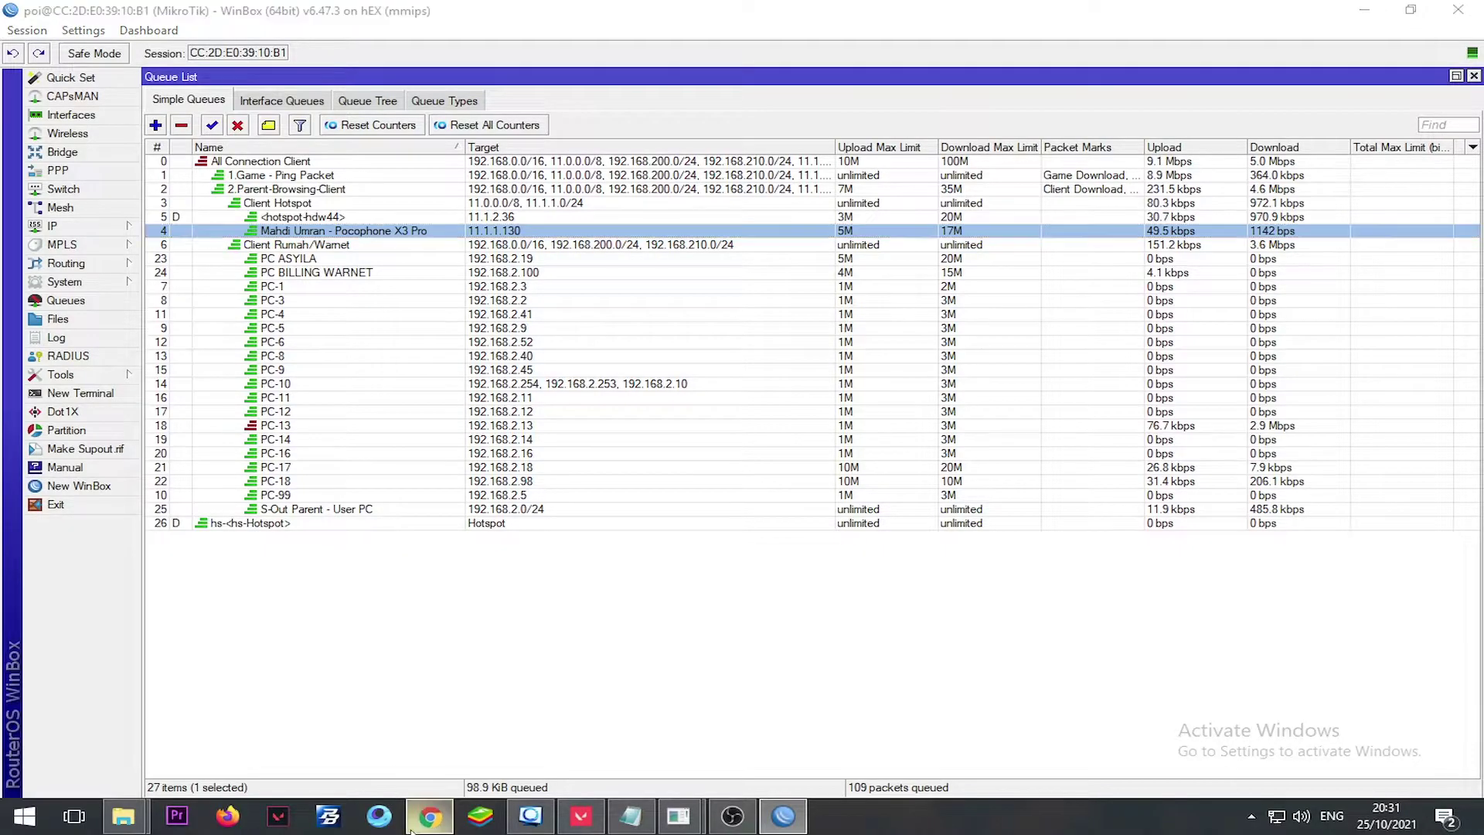
# Step: Switch to Chrome, clear the script search on the MikroTik script database and browse the full script list
pyautogui.click(430, 815)
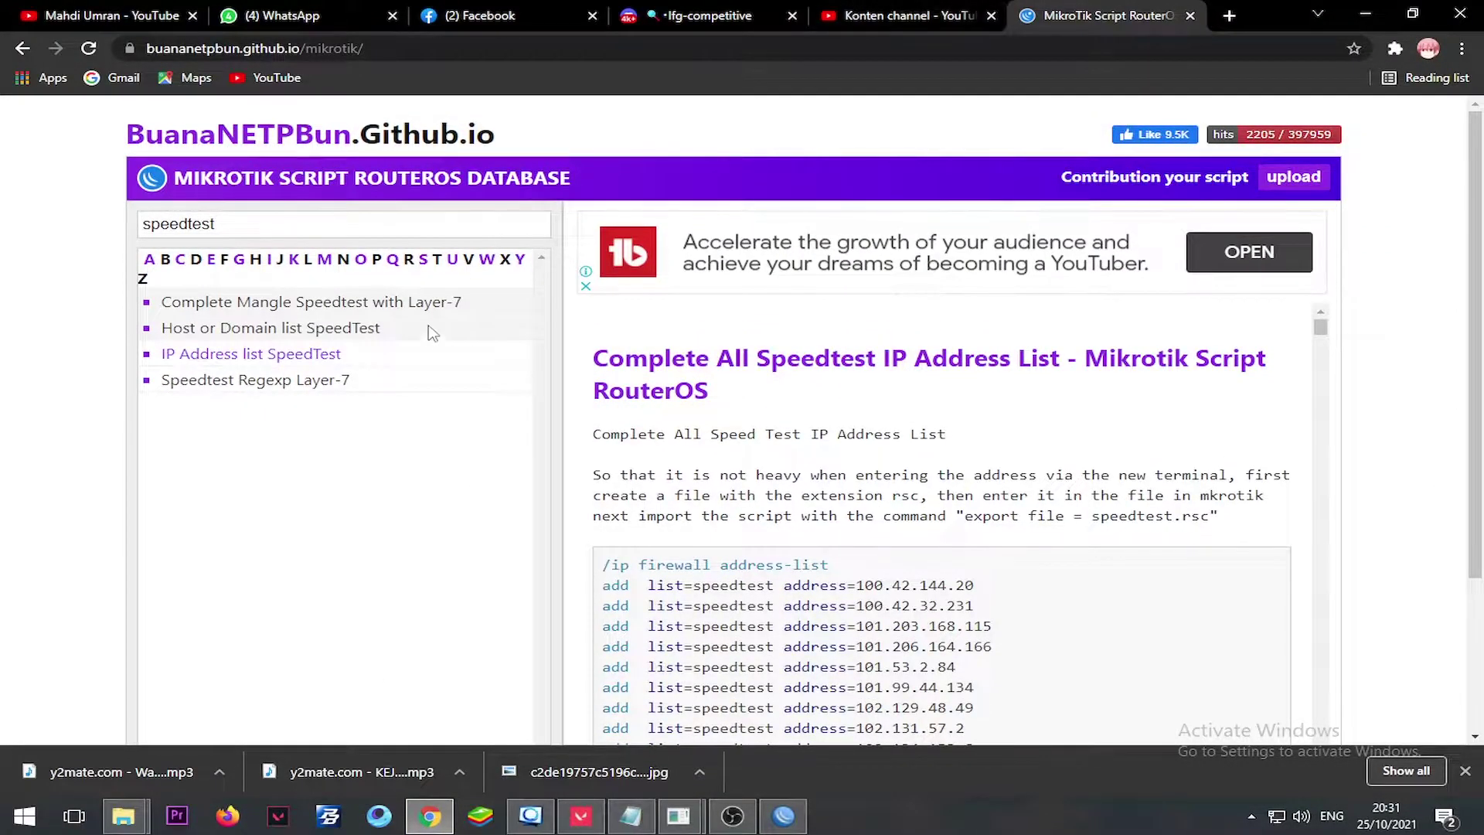
pyautogui.doubleClick(263, 225)
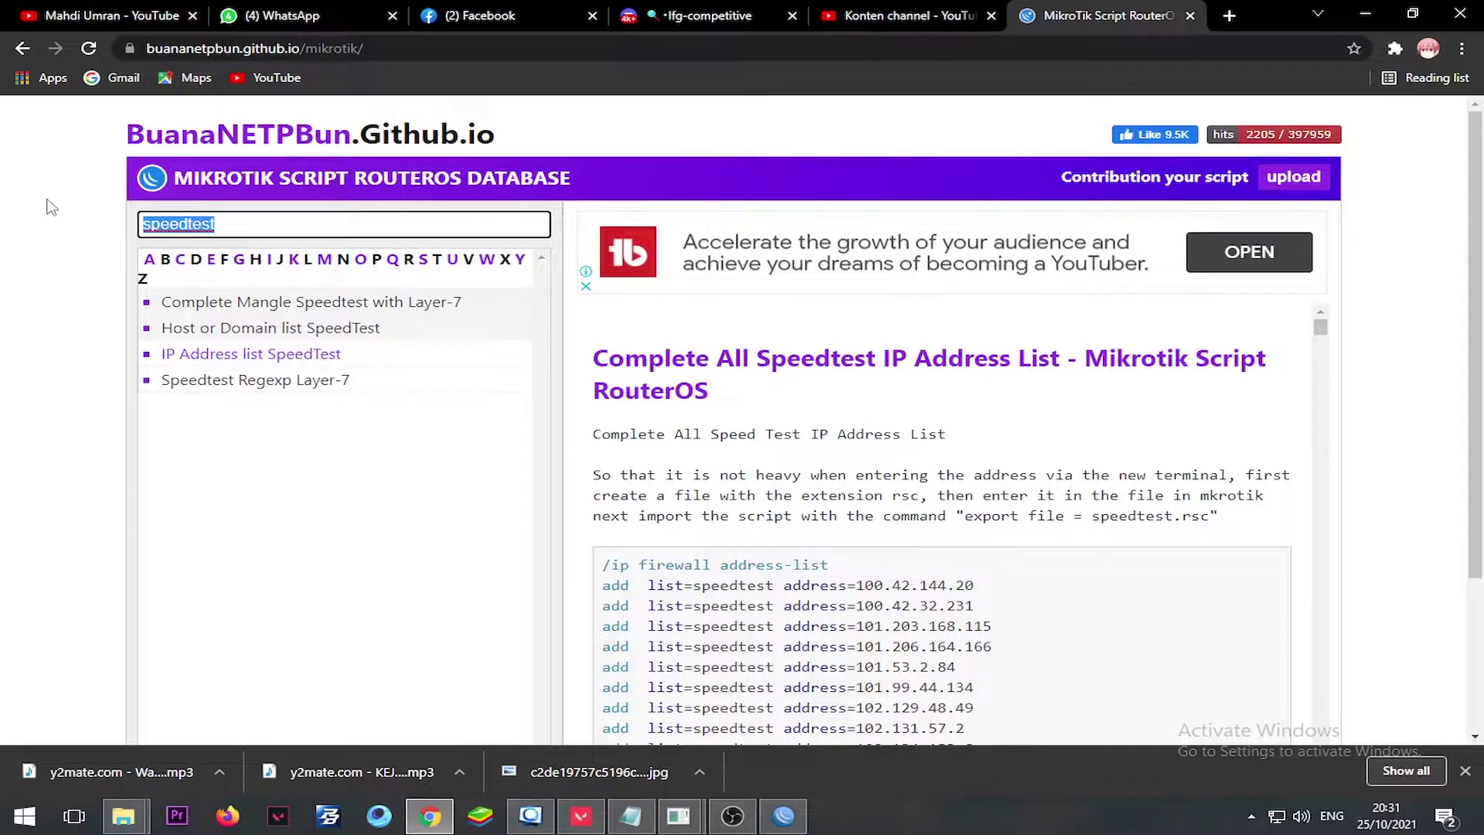
pyautogui.press('BackSpace')
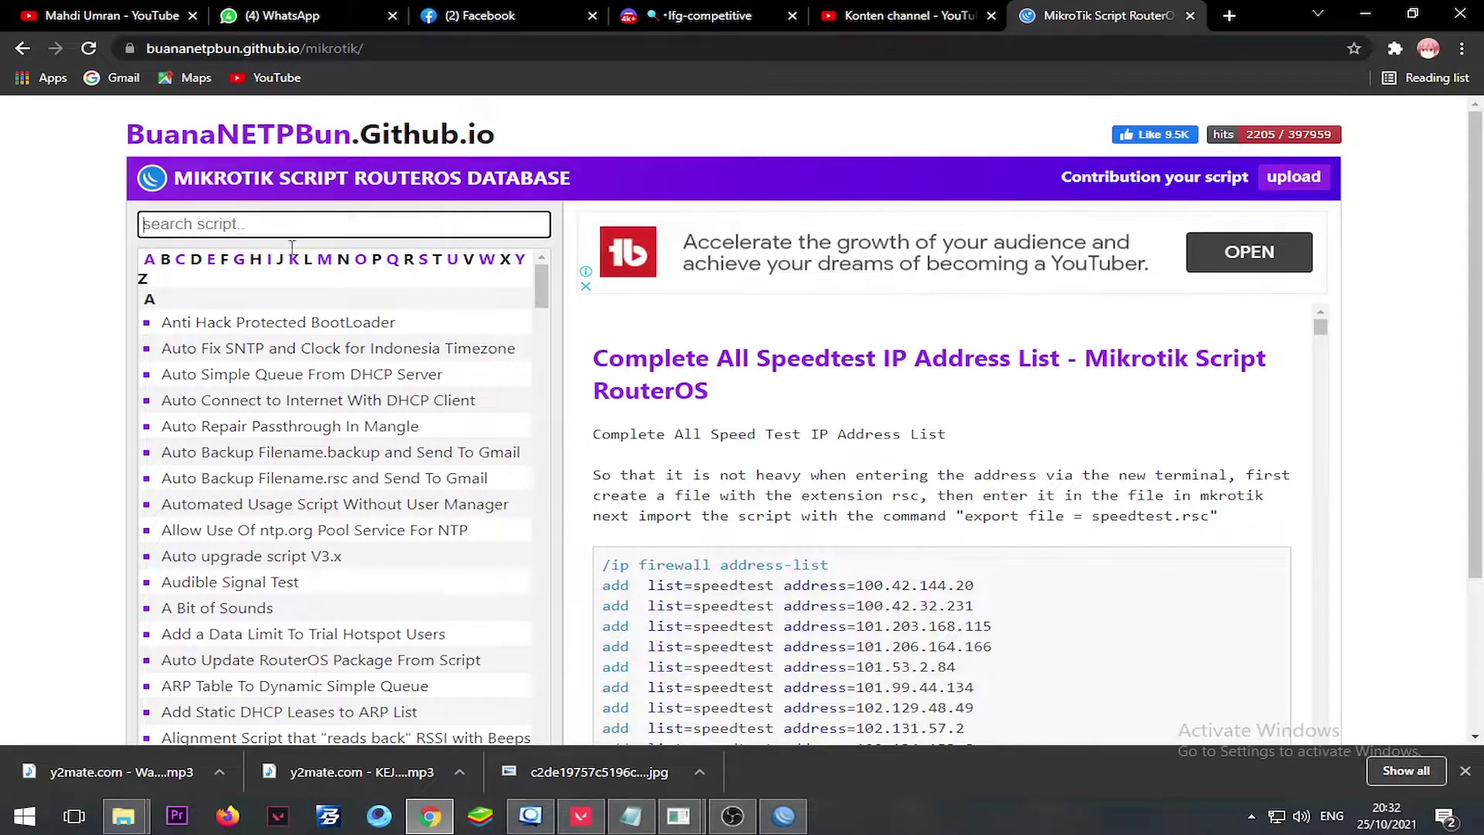
pyautogui.scroll(-20, 287, 379)
pyautogui.scroll(-20, 286, 379)
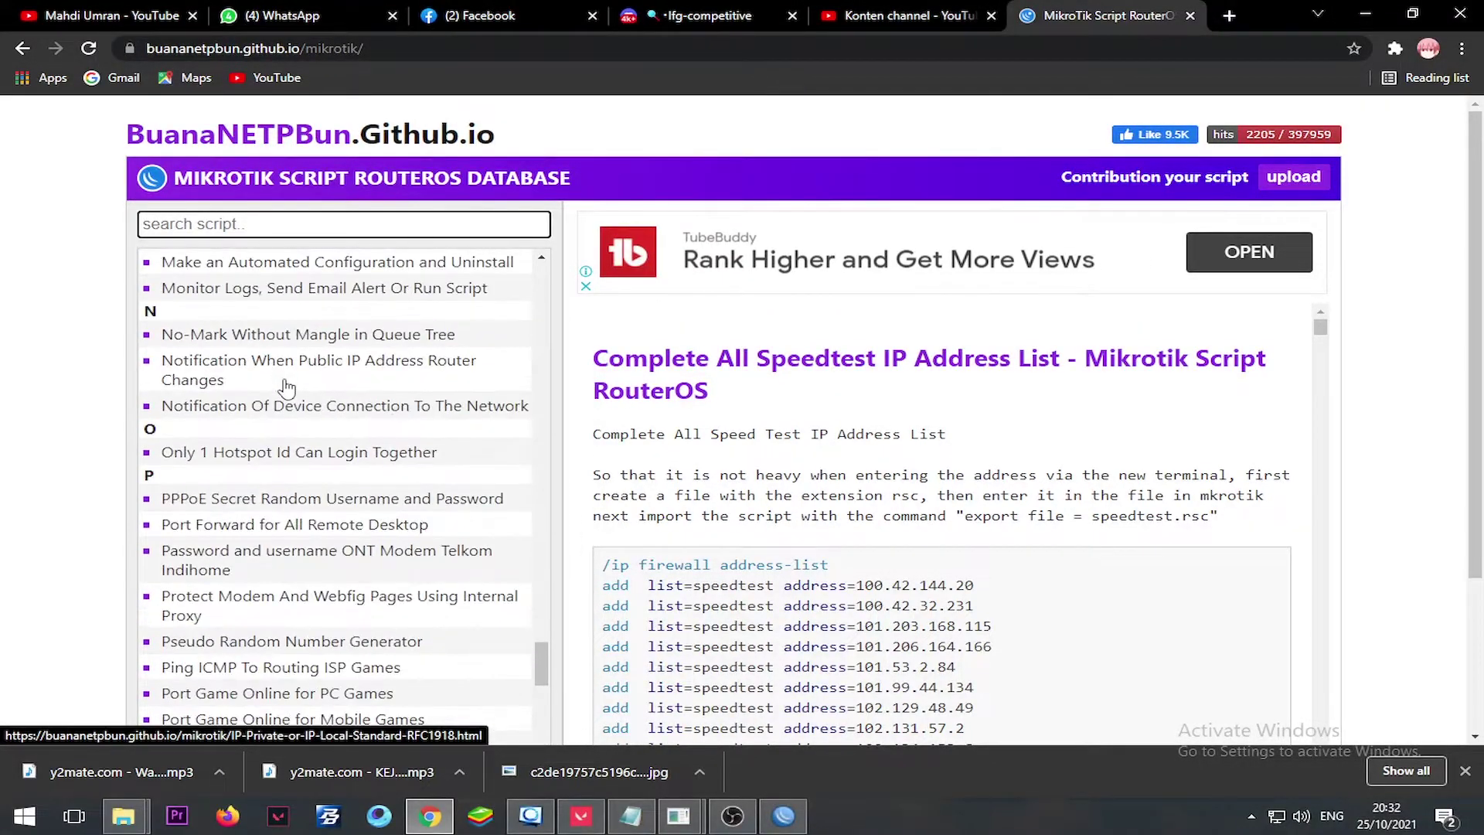
pyautogui.scroll(-5, 286, 384)
pyautogui.scroll(20, 286, 384)
pyautogui.scroll(15, 286, 385)
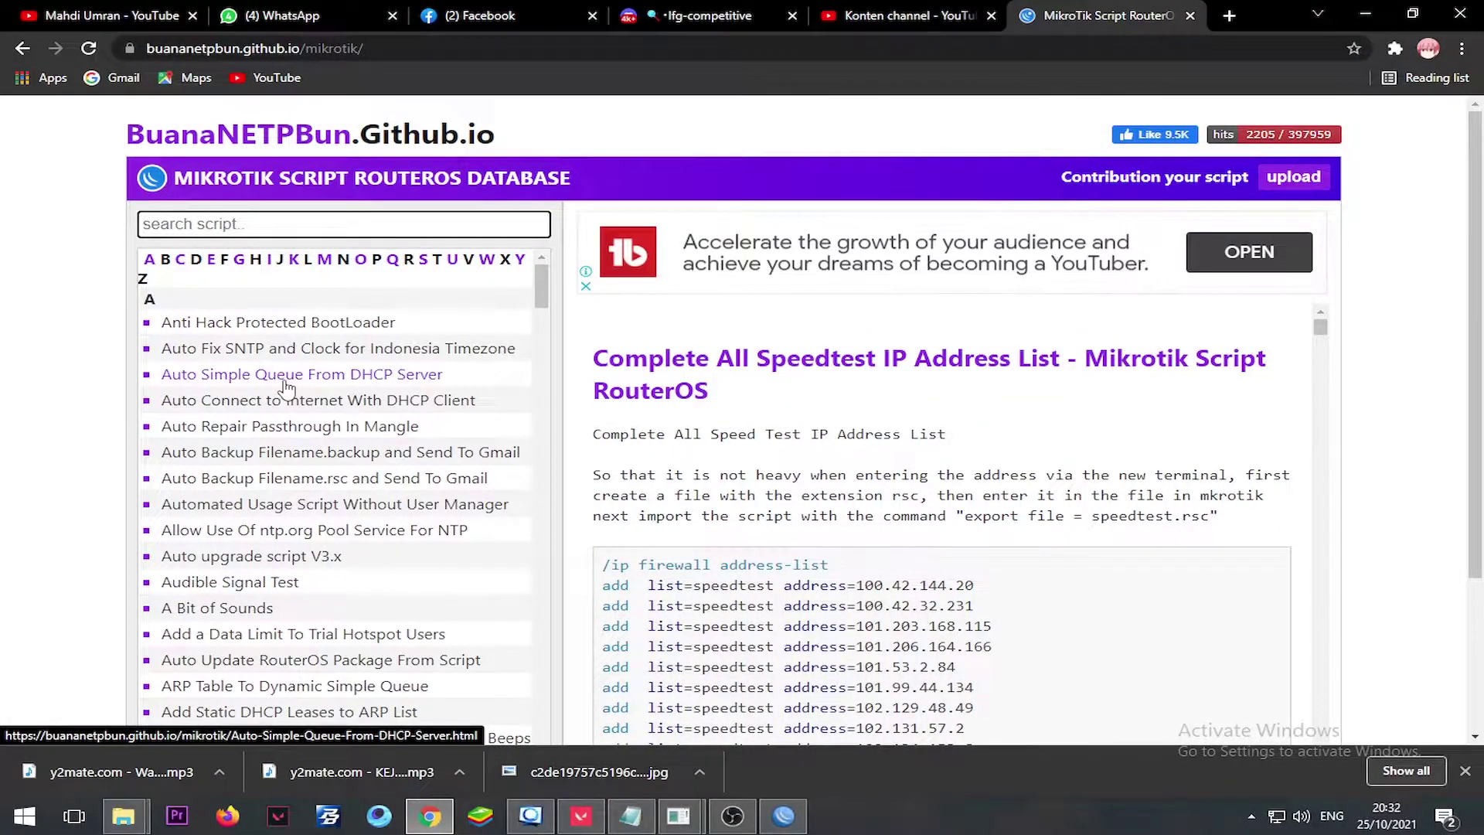
# Step: Search the script database for "speedte", open the IP Address list SpeedTest script and look through its address entries
pyautogui.click(381, 229)
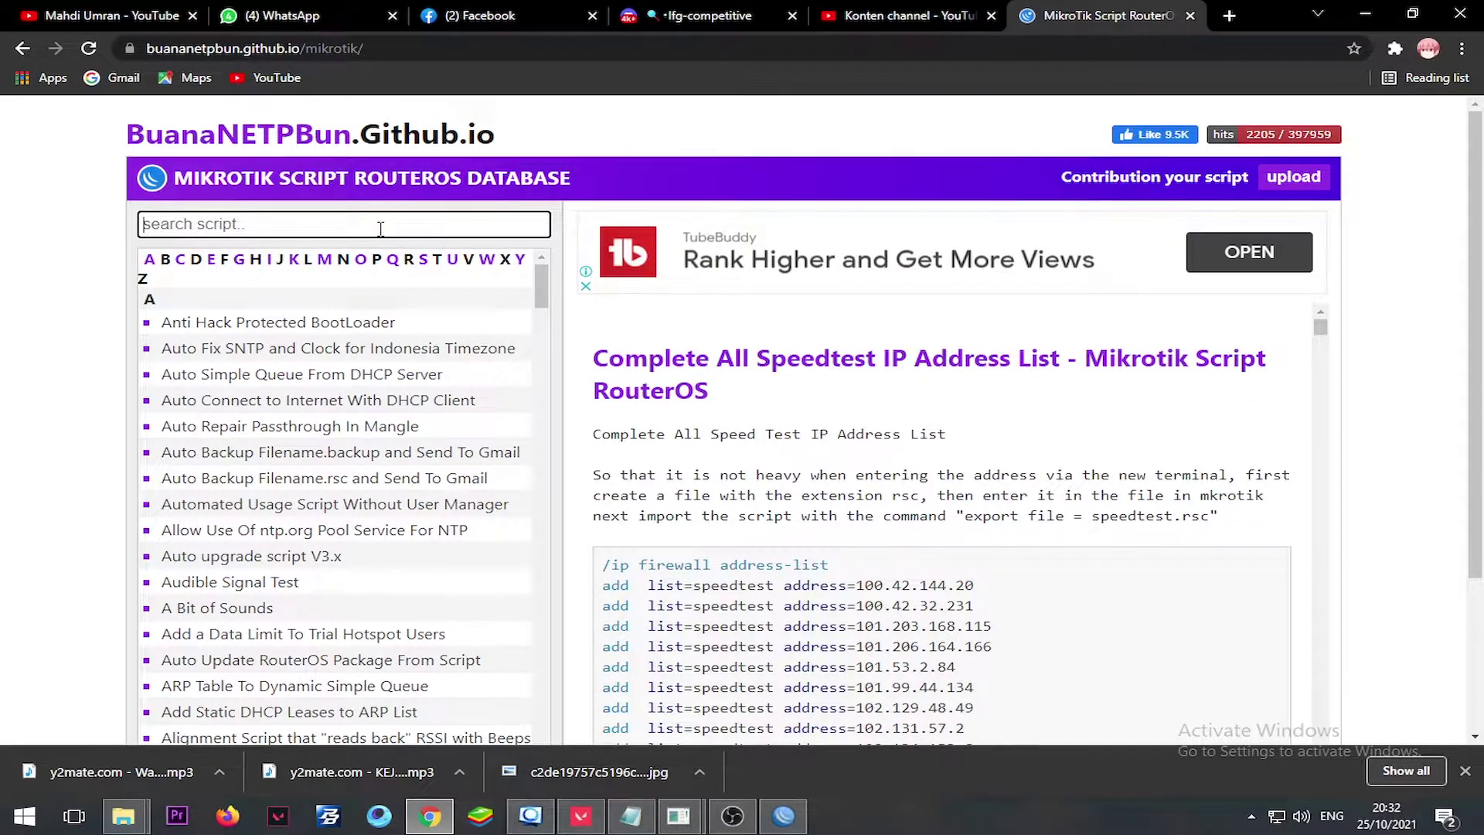
pyautogui.write('speedte')
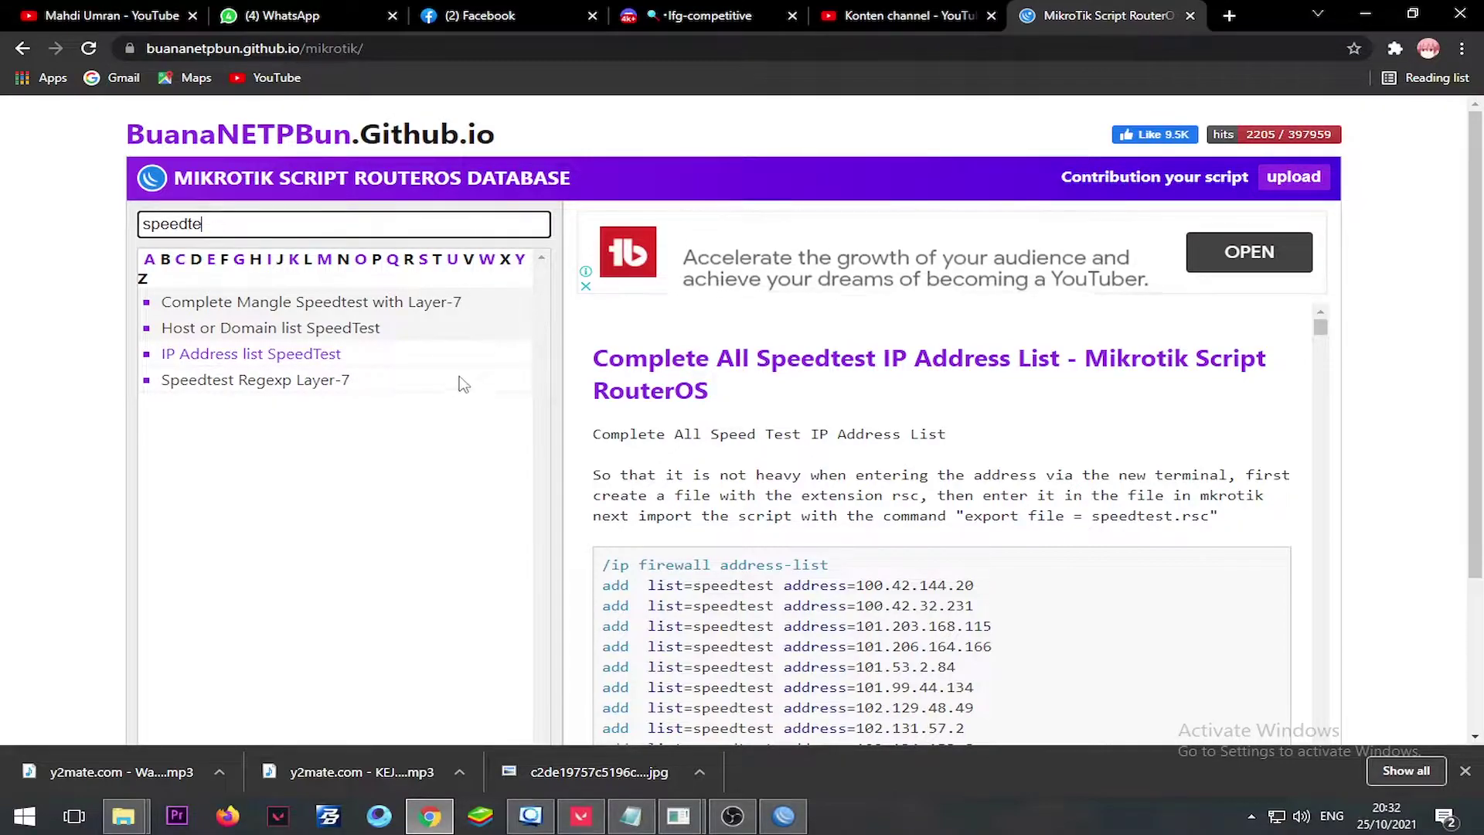
pyautogui.click(282, 355)
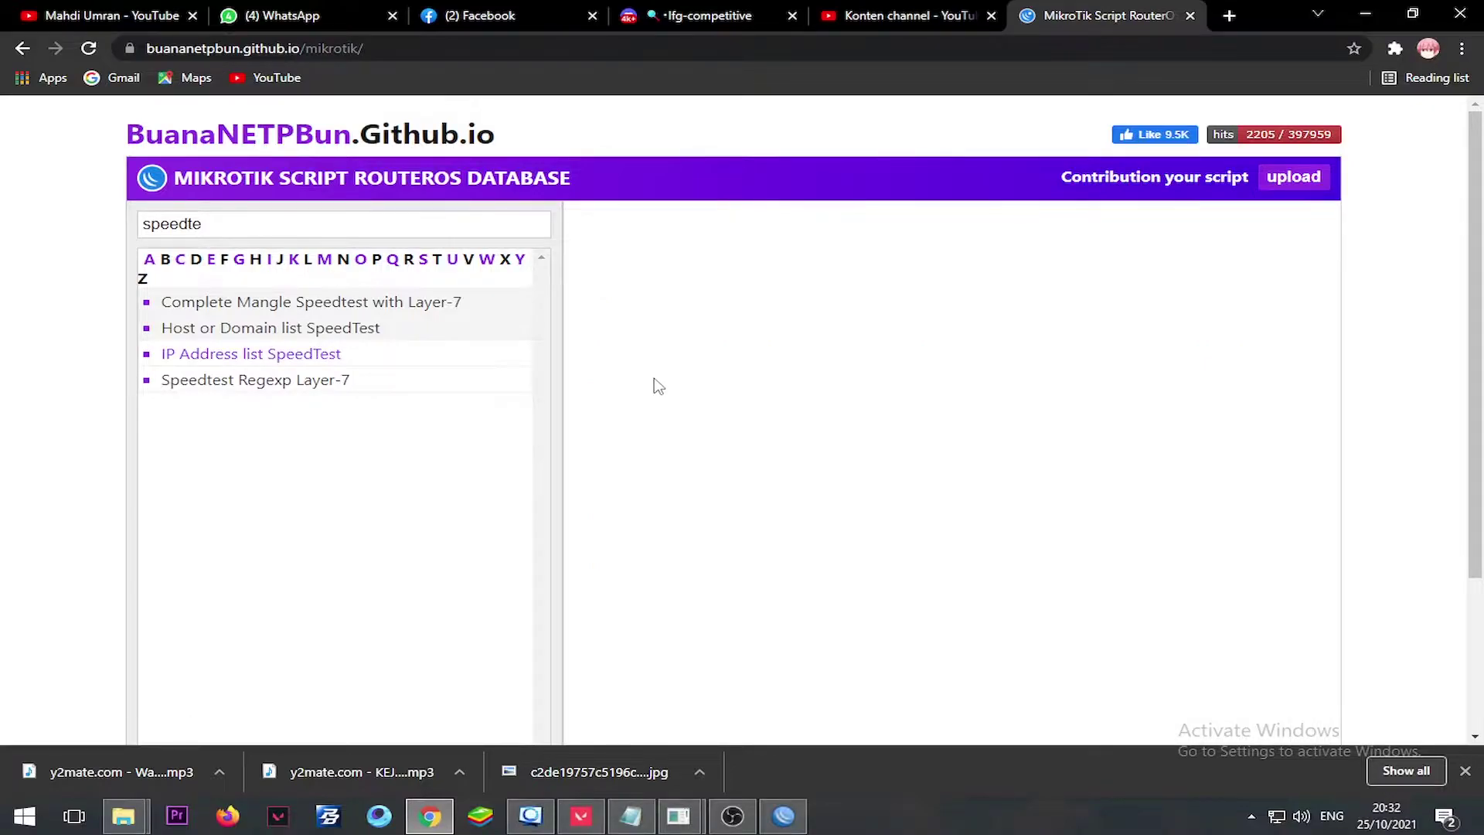
pyautogui.scroll(-3, 655, 379)
pyautogui.scroll(3, 1280, 397)
pyautogui.moveTo(1478, 341); pyautogui.dragTo(1479, 493)
pyautogui.scroll(1, 923, 536)
pyautogui.scroll(-5, 924, 536)
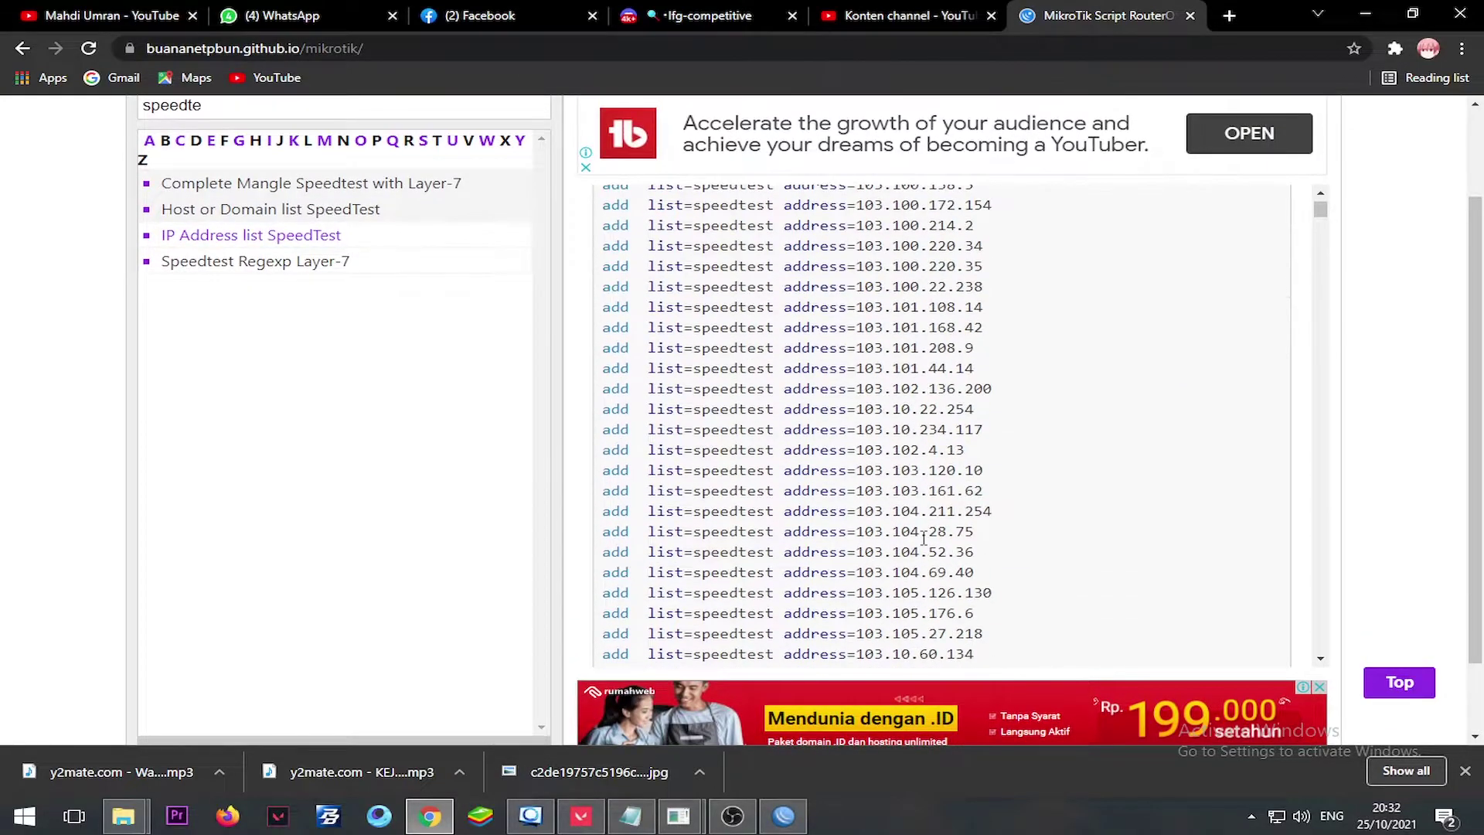
pyautogui.scroll(4, 924, 537)
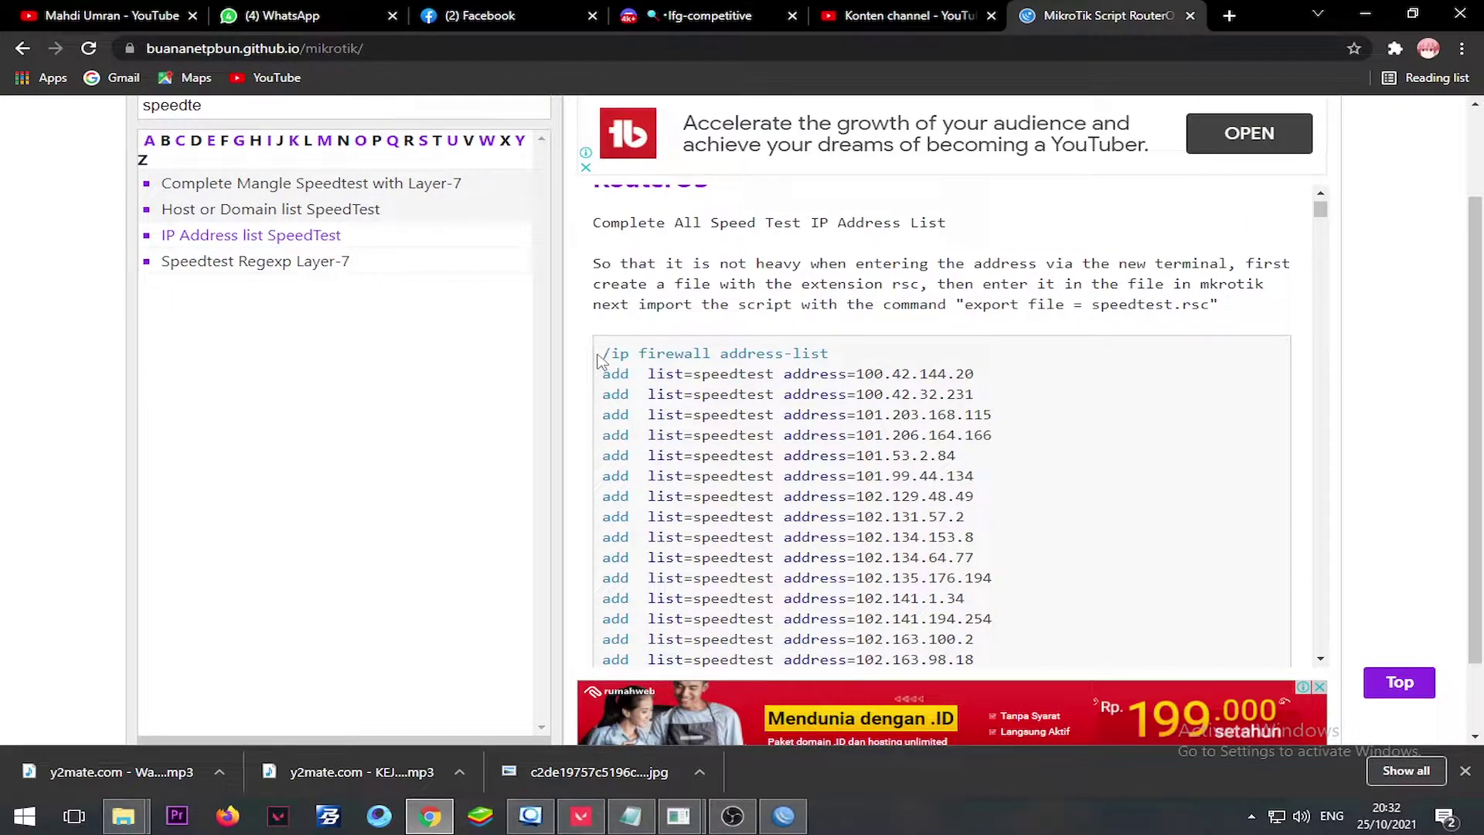
pyautogui.moveTo(608, 355); pyautogui.dragTo(694, 379)
pyautogui.click(747, 390)
pyautogui.hotkey('ctrl', 'a')
pyautogui.click(693, 382)
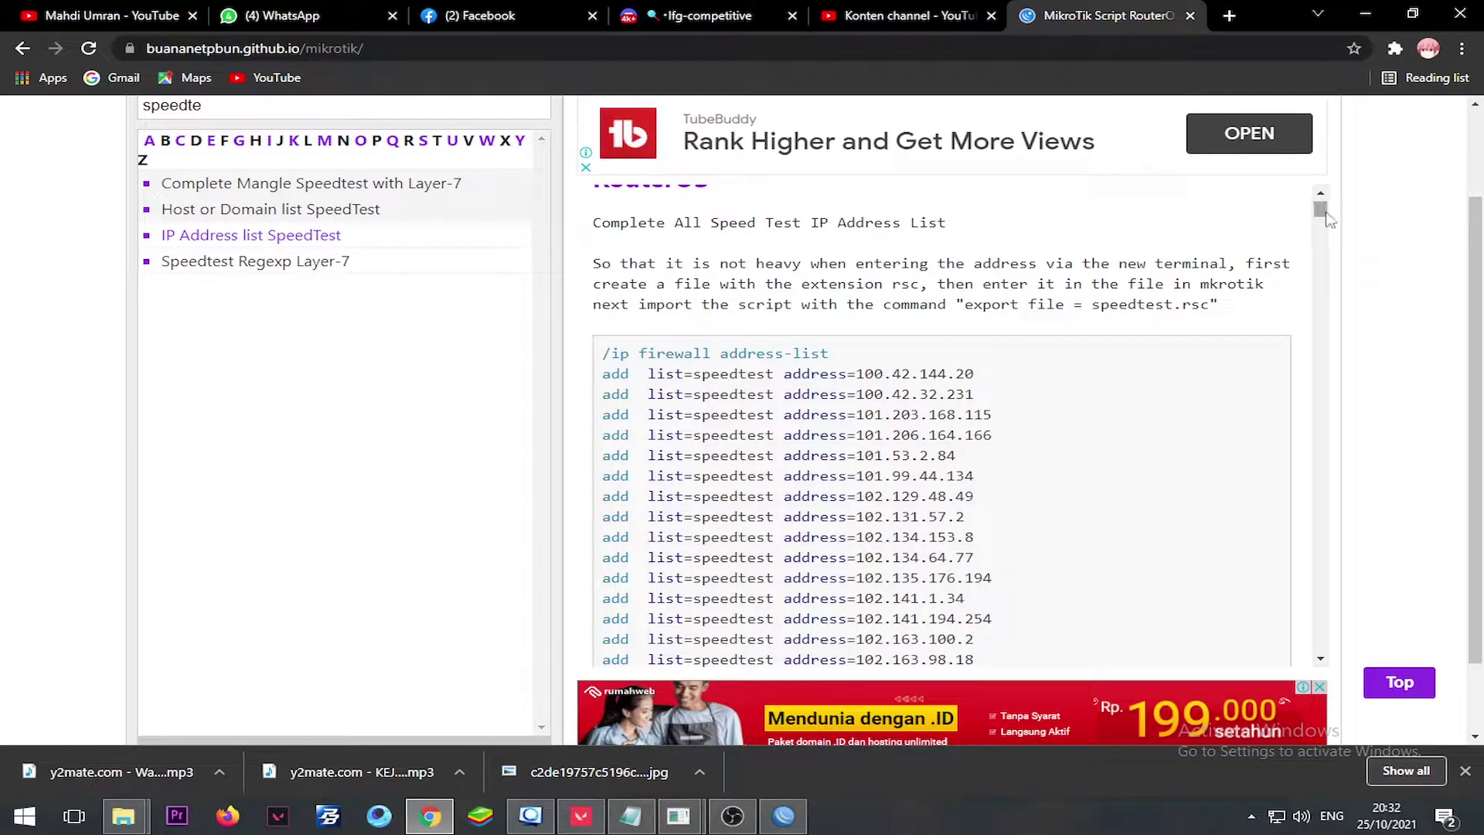
# Step: Copy the complete Speedtest address-list script, from /ip firewall address-list to its last entry
pyautogui.moveTo(1321, 210); pyautogui.dragTo(1325, 297)
pyautogui.scroll(-1, 1420, 307)
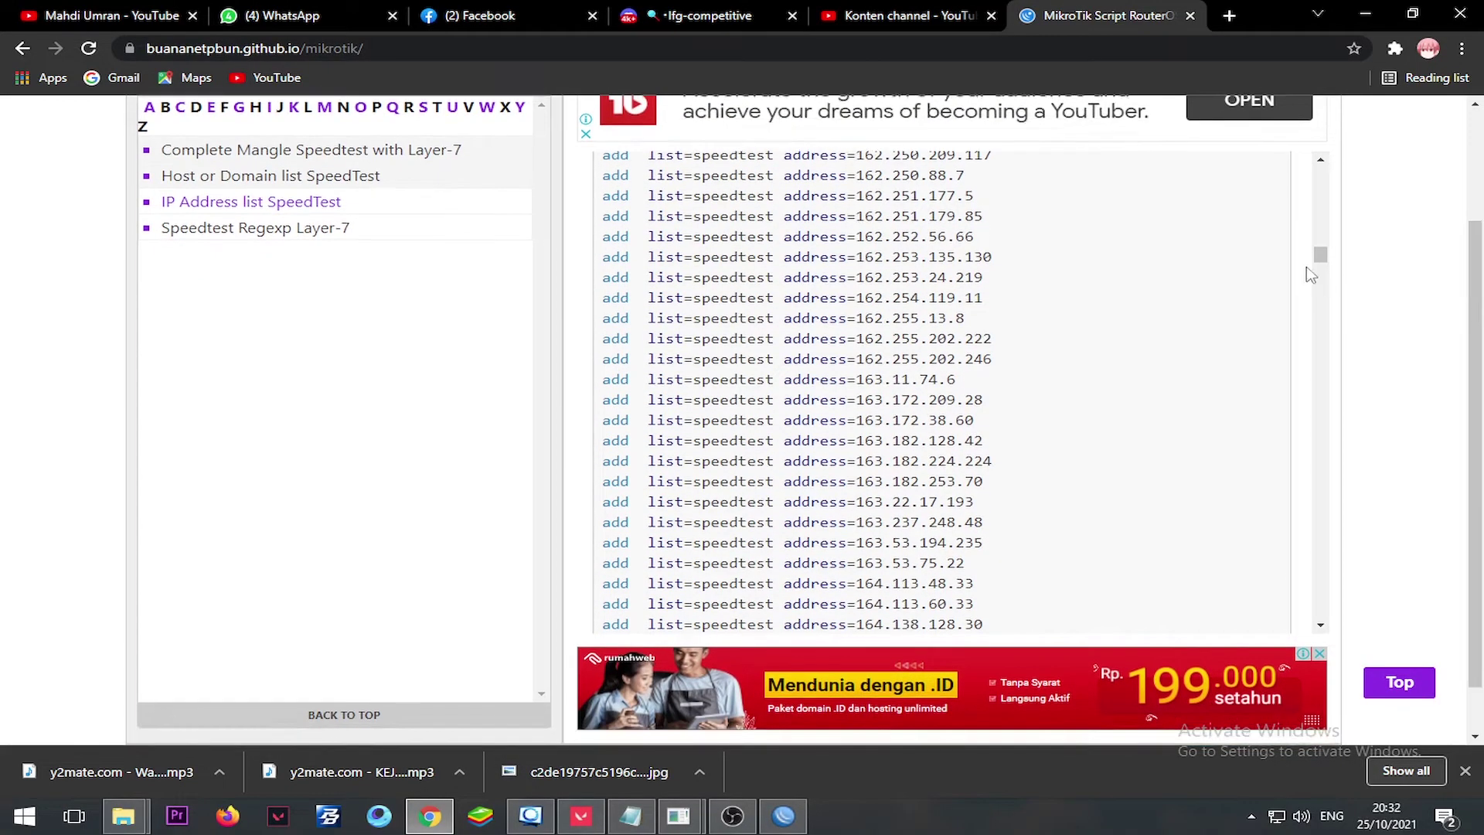
pyautogui.moveTo(1319, 267); pyautogui.dragTo(1319, 622)
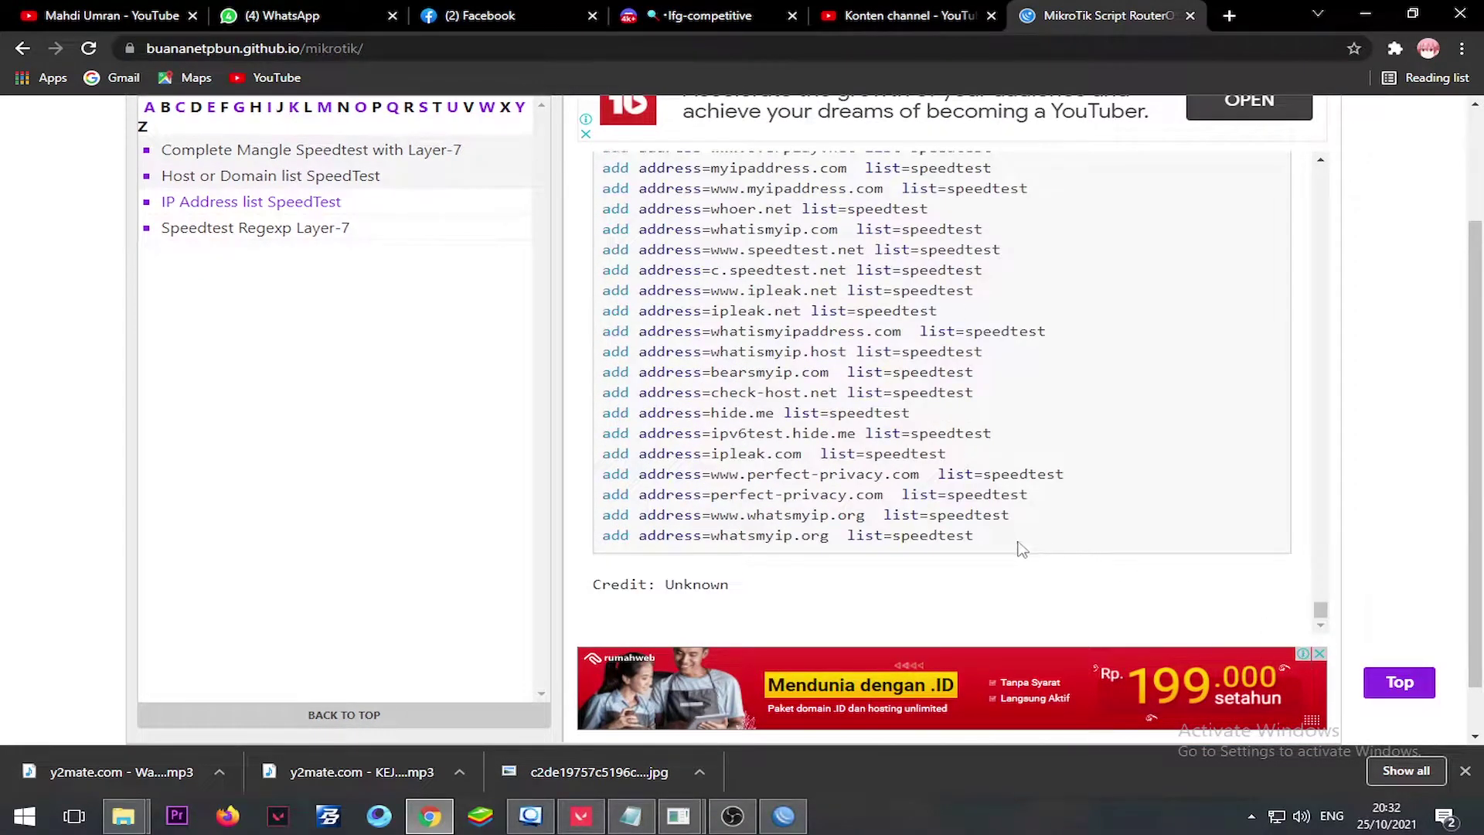
pyautogui.click(967, 537)
pyautogui.hotkey('ctrl', 'a')
pyautogui.rightClick(958, 494)
pyautogui.click(1077, 504)
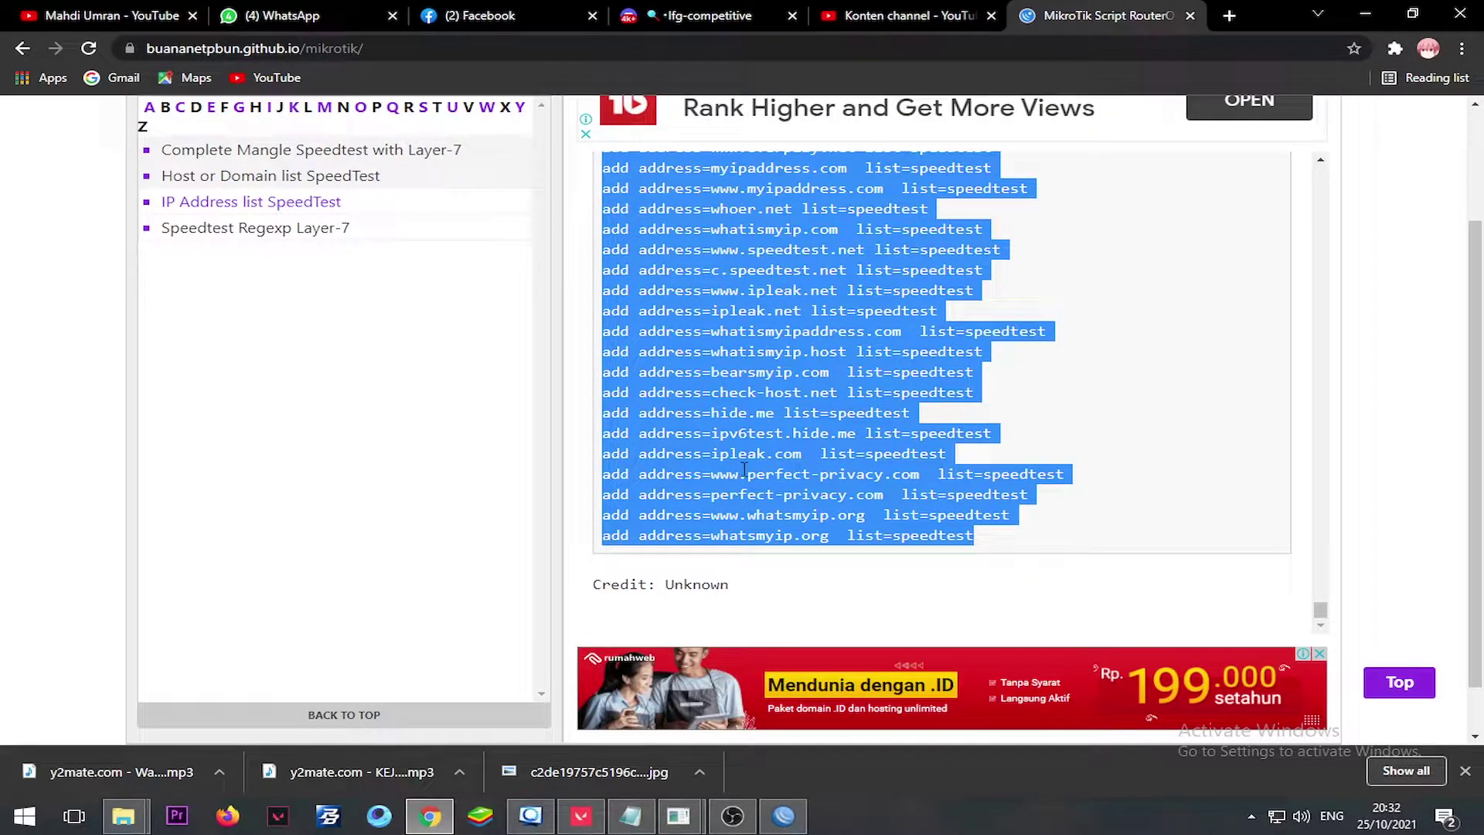
# Step: Open Notepad and paste the copied Speedtest address-list script into the empty document
pyautogui.press('super+r')
pyautogui.write('n')
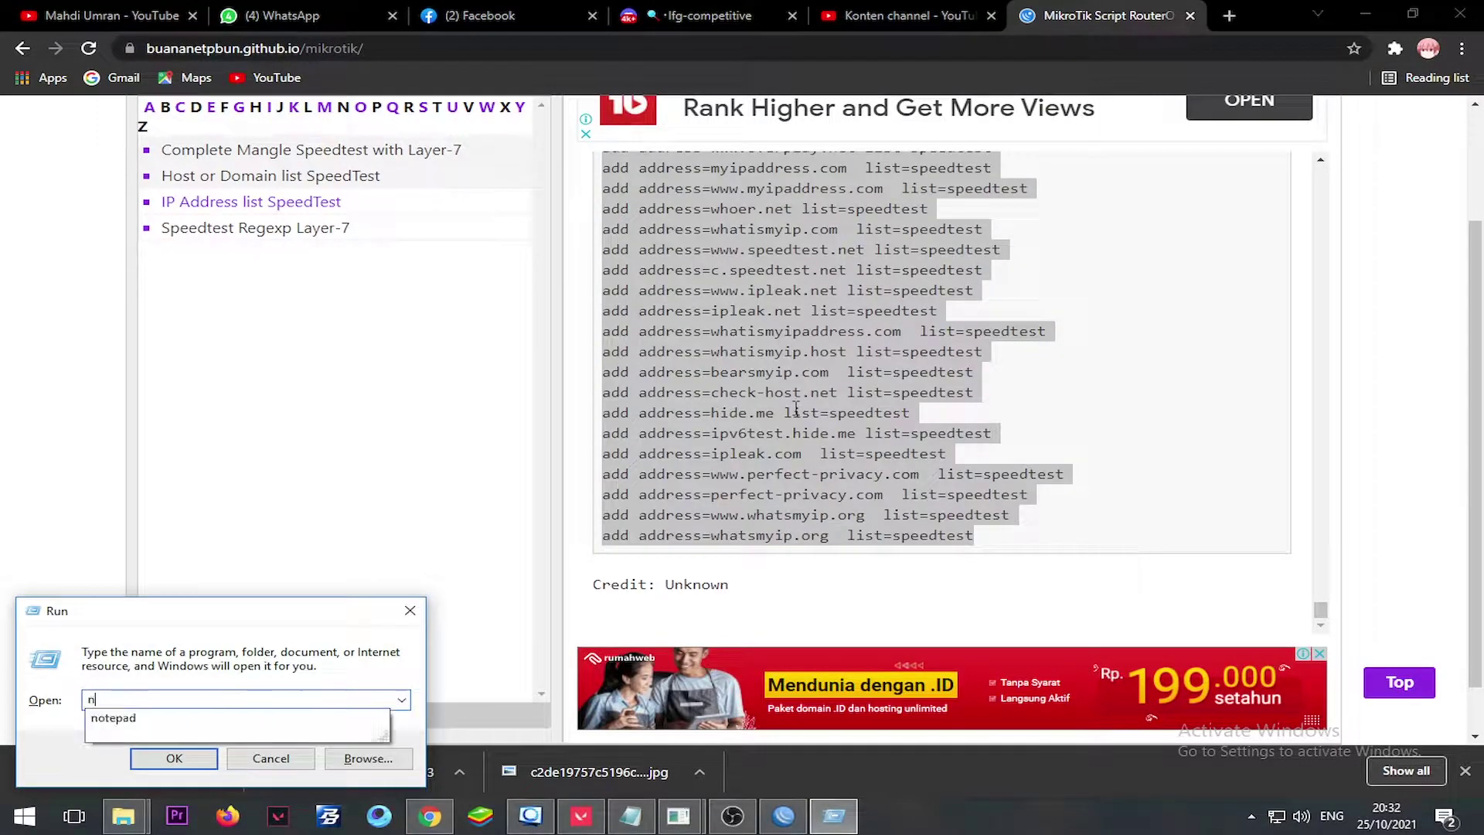
pyautogui.write('otepad')
pyautogui.press('Return')
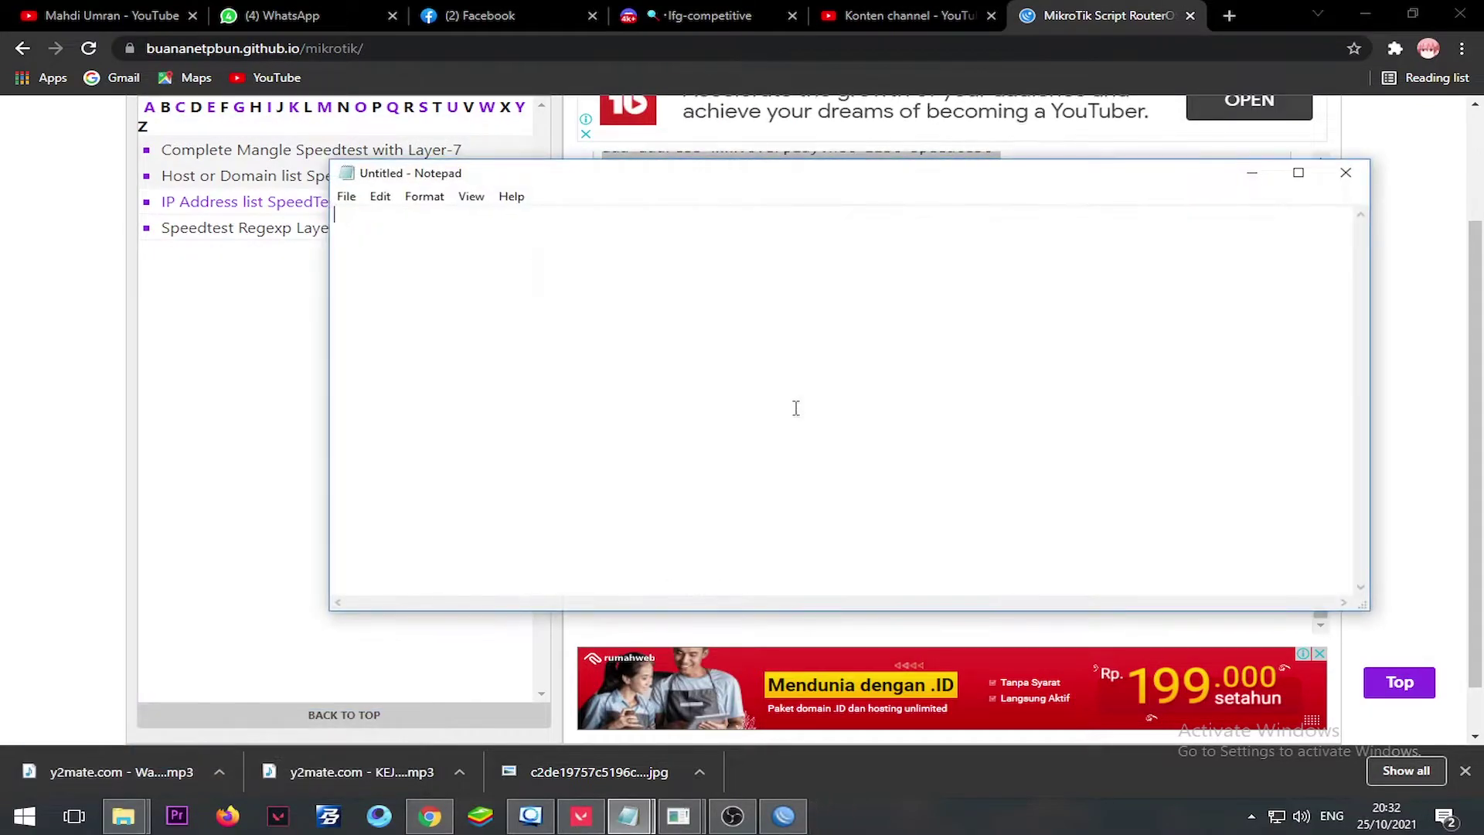
pyautogui.rightClick(686, 326)
pyautogui.click(750, 412)
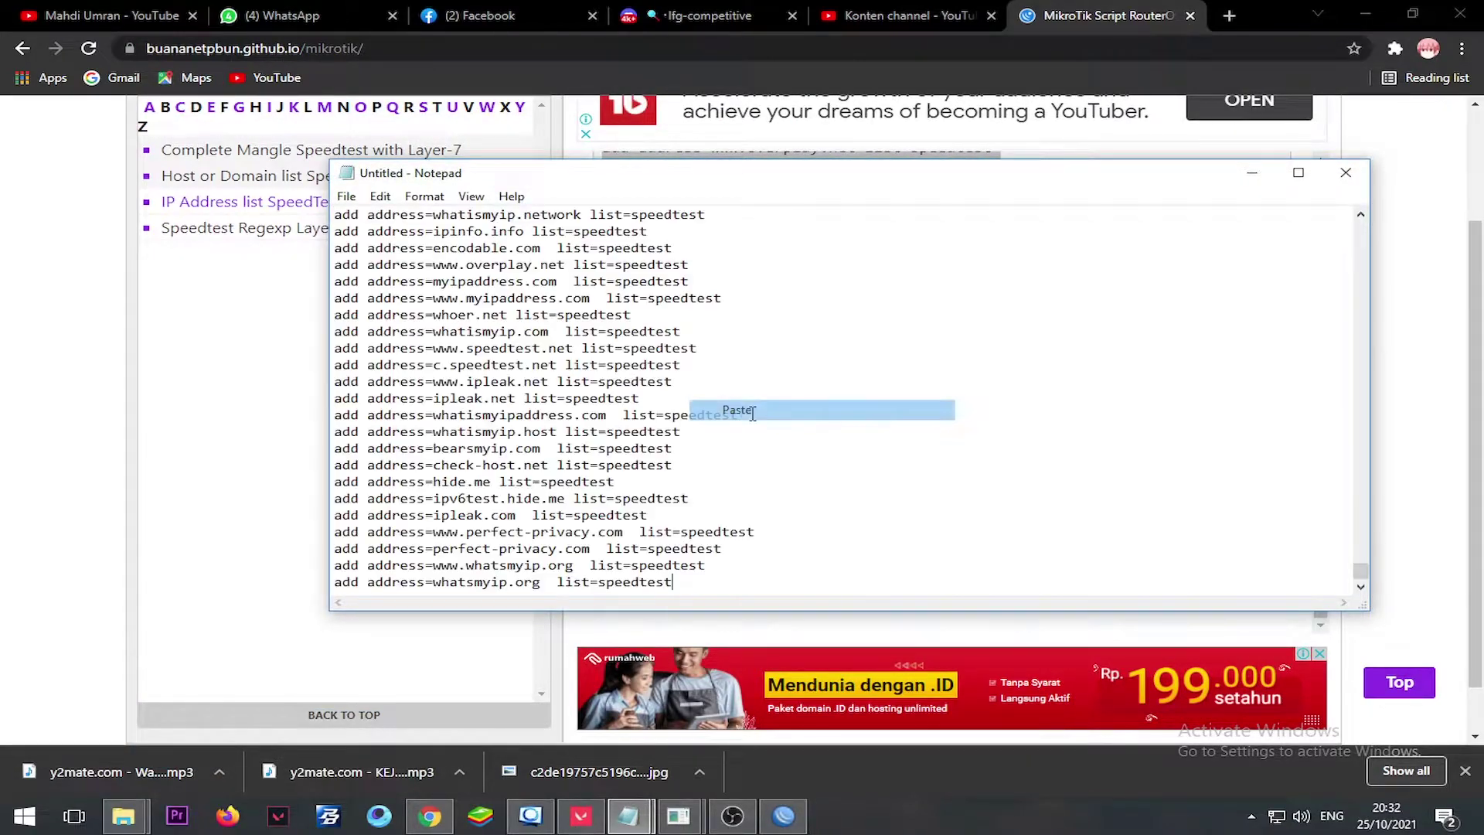
# Step: Start saving the pasted script as a new file
pyautogui.moveTo(1363, 576)
pyautogui.mouseDown()
pyautogui.moveTo(1361, 220)
pyautogui.moveTo(1360, 572)
pyautogui.mouseUp()
pyautogui.click(347, 197)
pyautogui.moveTo(425, 196)
pyautogui.moveTo(346, 196)
pyautogui.click(390, 280)
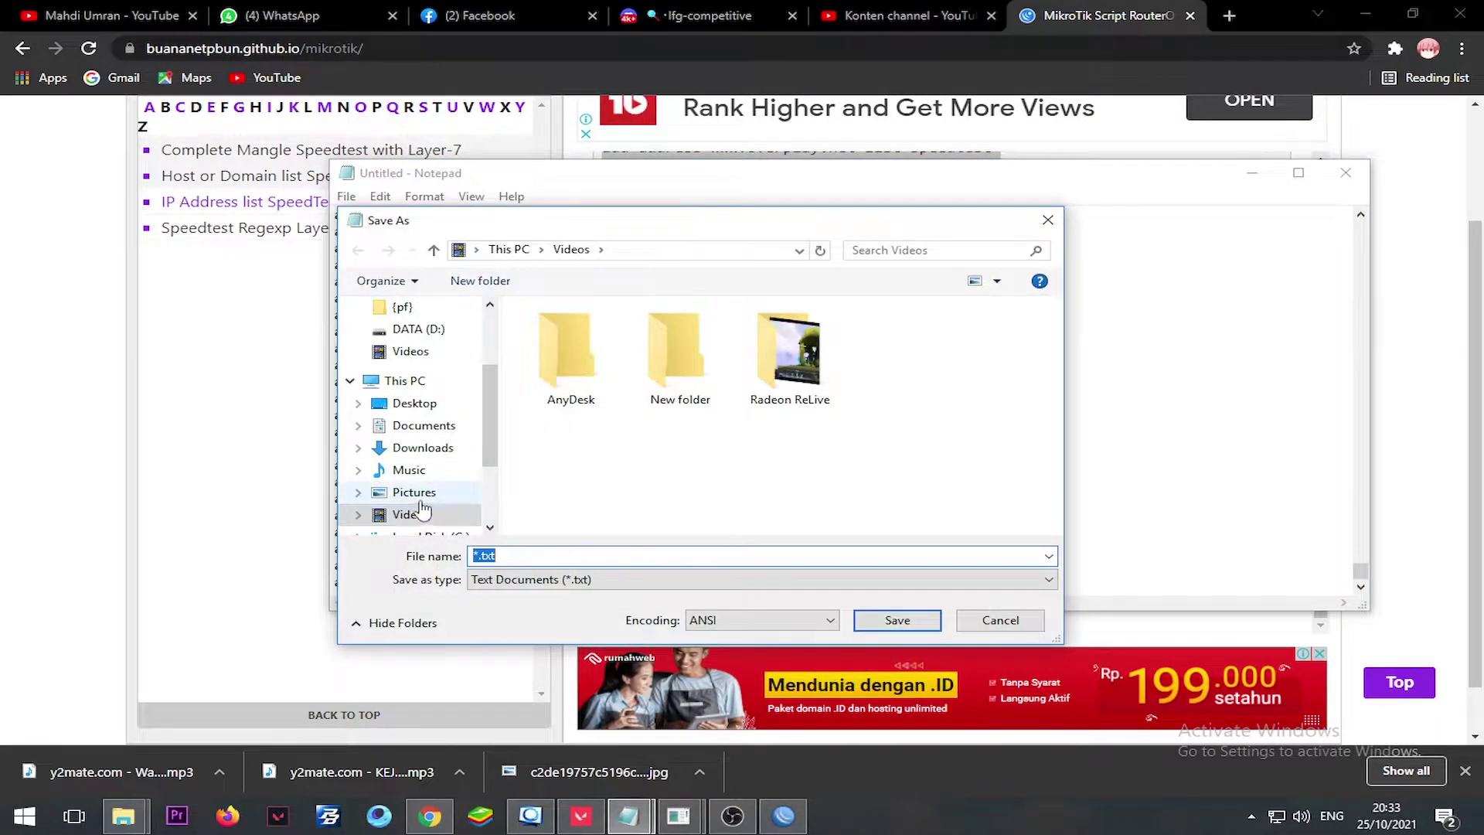